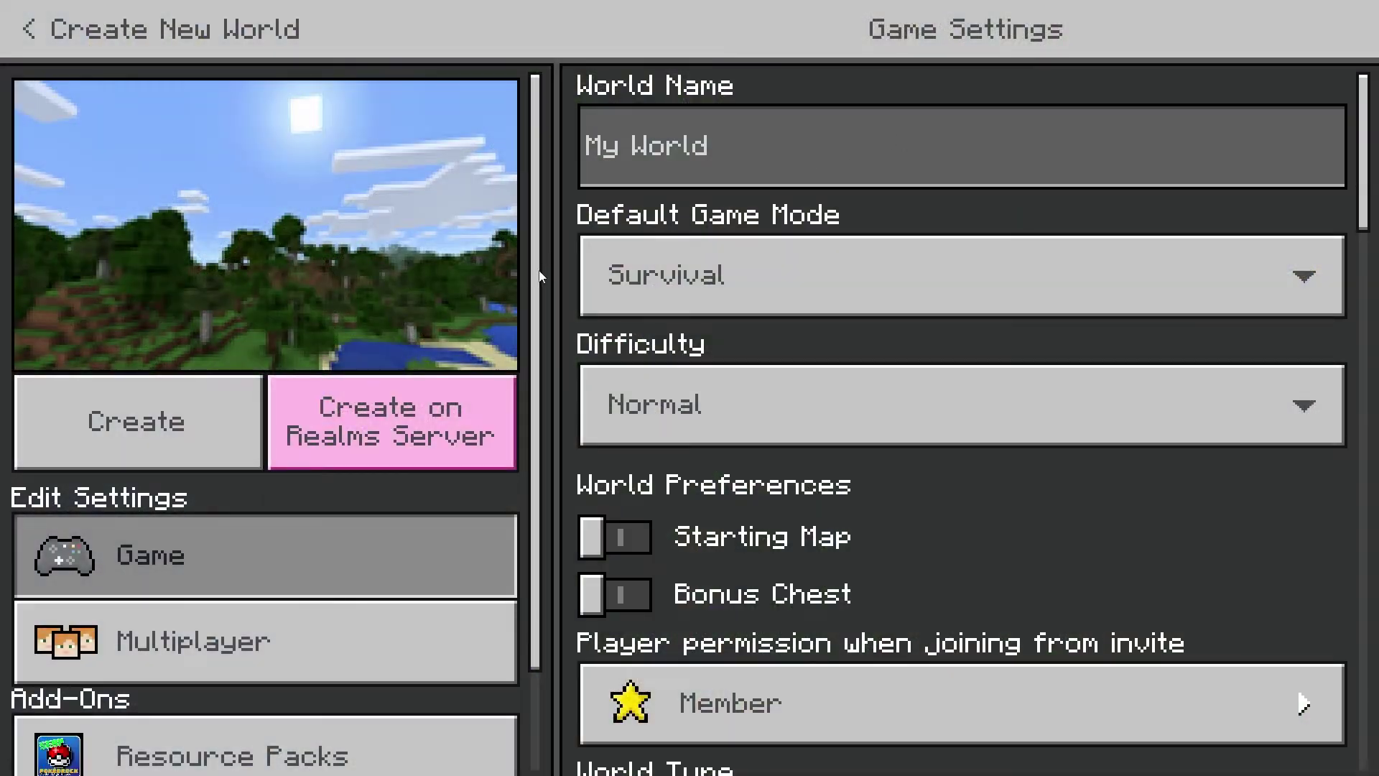
Activate the SERP Pokédrock 1 resource pack for the new world.
scroll(523, 420, "down", 3)
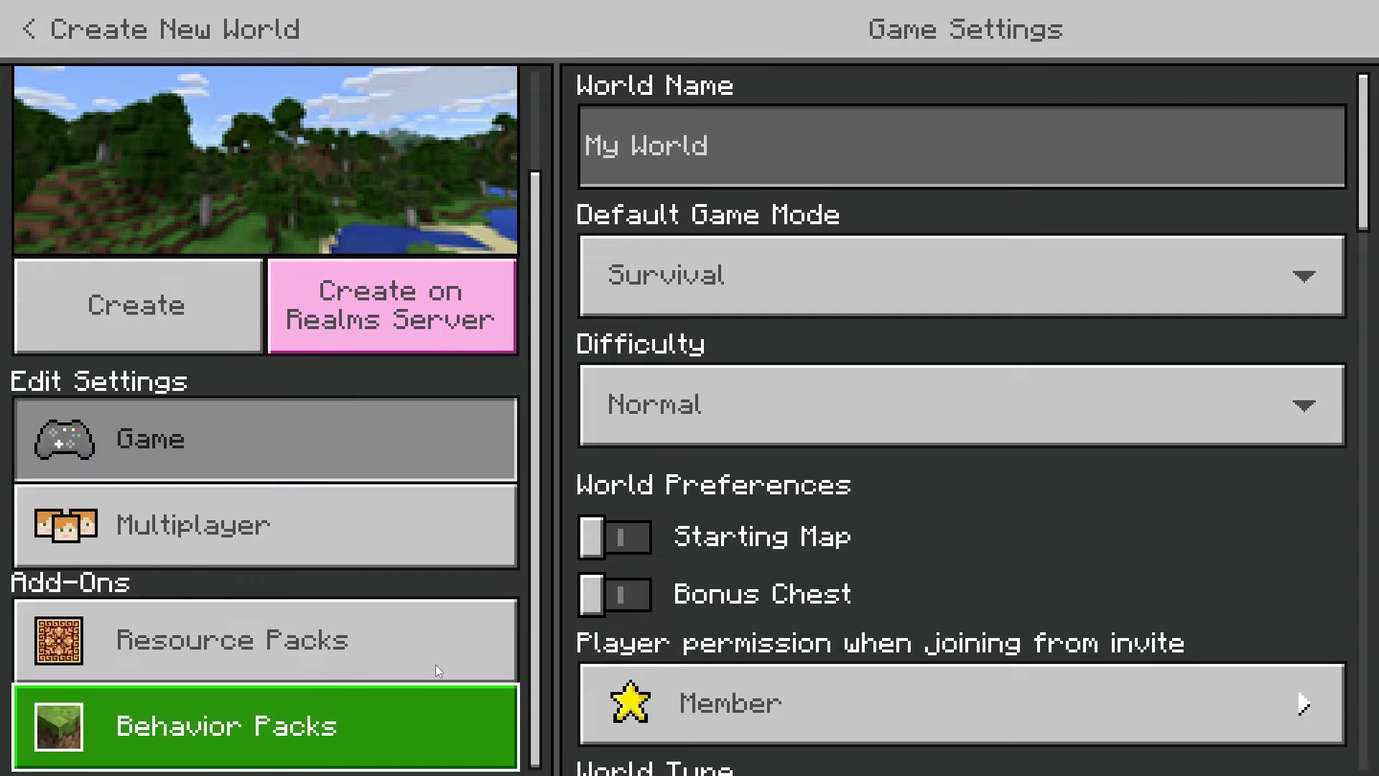
left_click(442, 639)
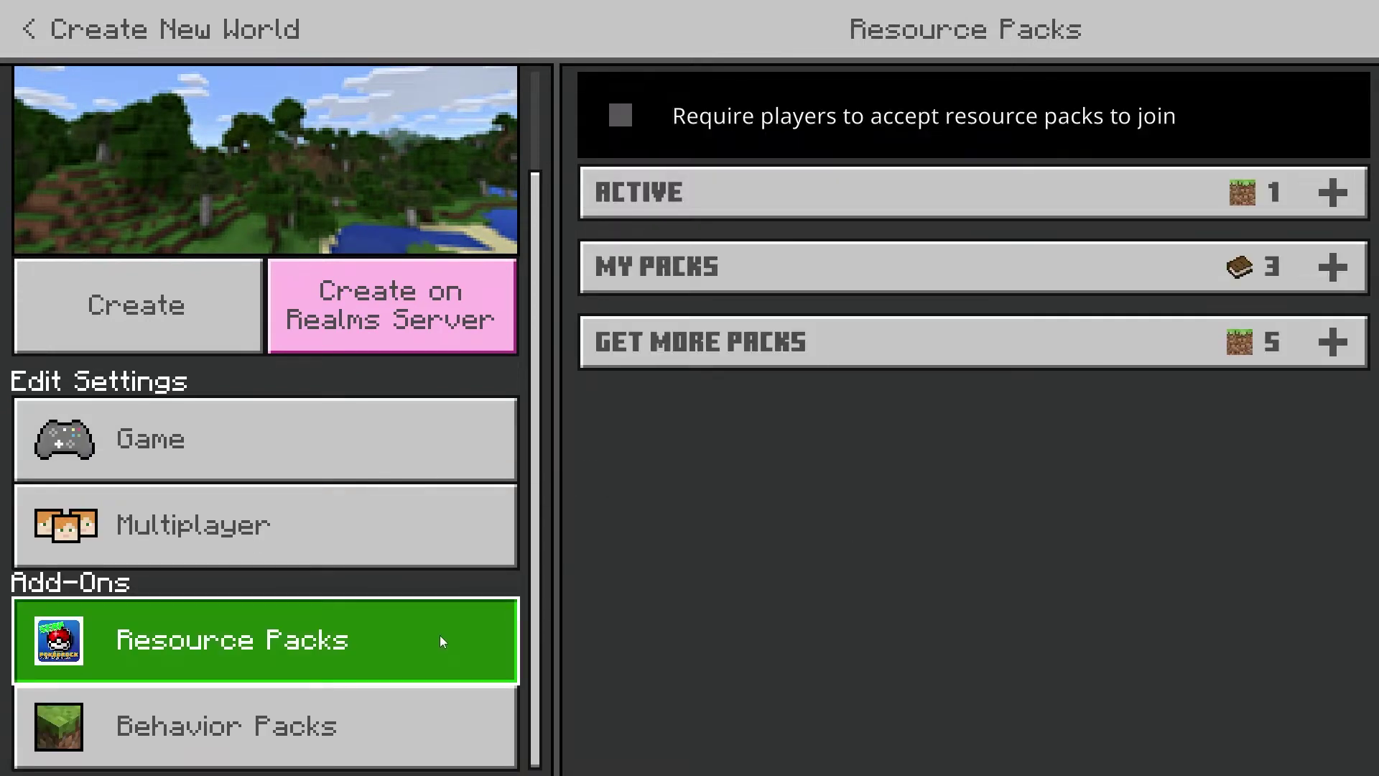
left_click(715, 273)
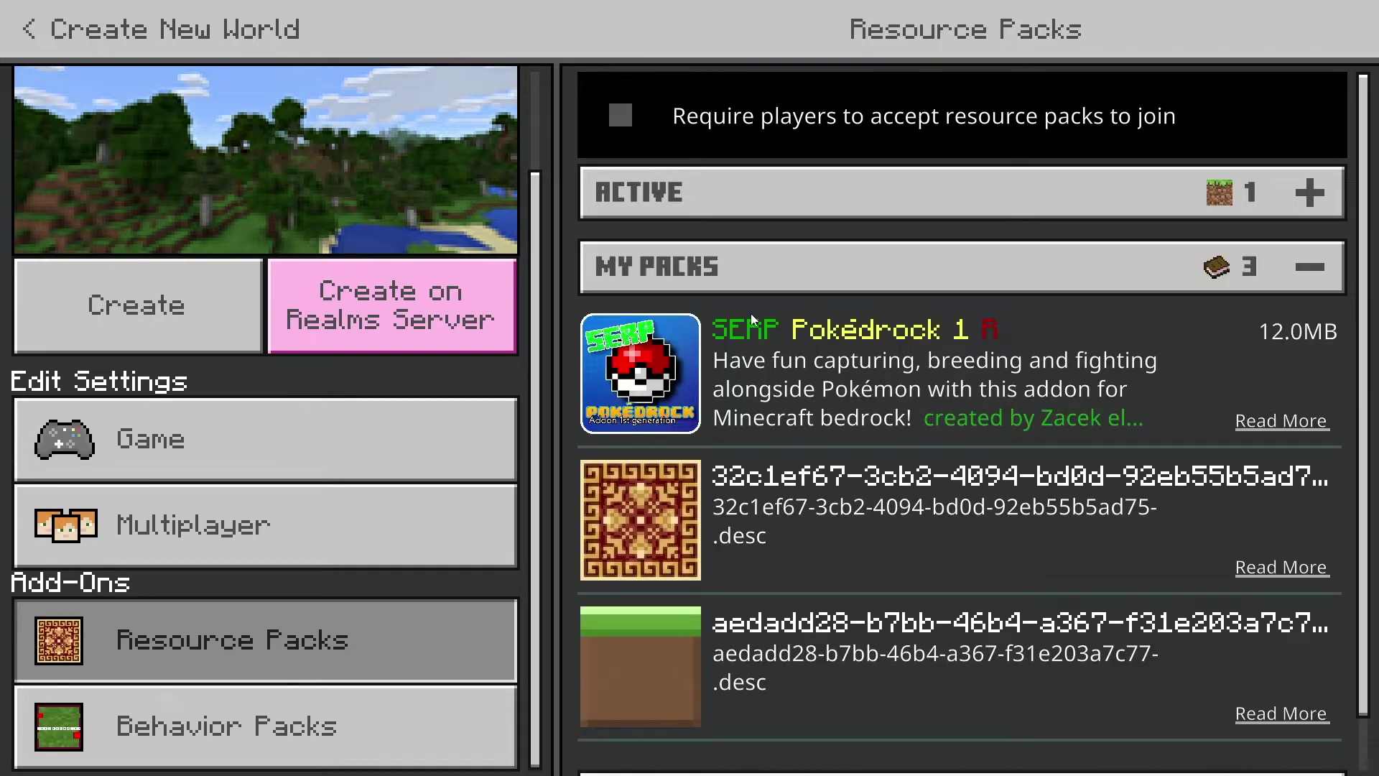
left_click(750, 383)
left_click(774, 477)
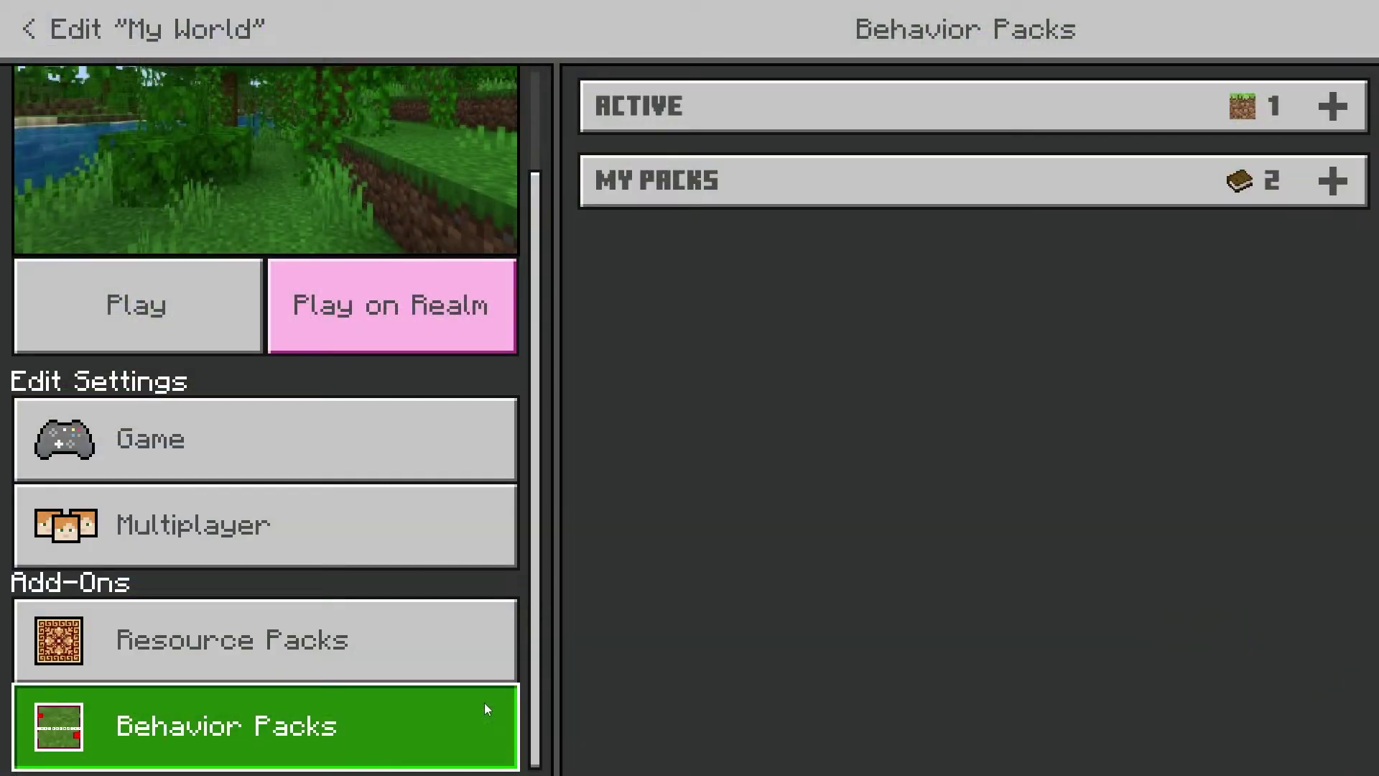
Activate the Zoom Behavior pack from the available behavior packs for My World.
left_click(725, 182)
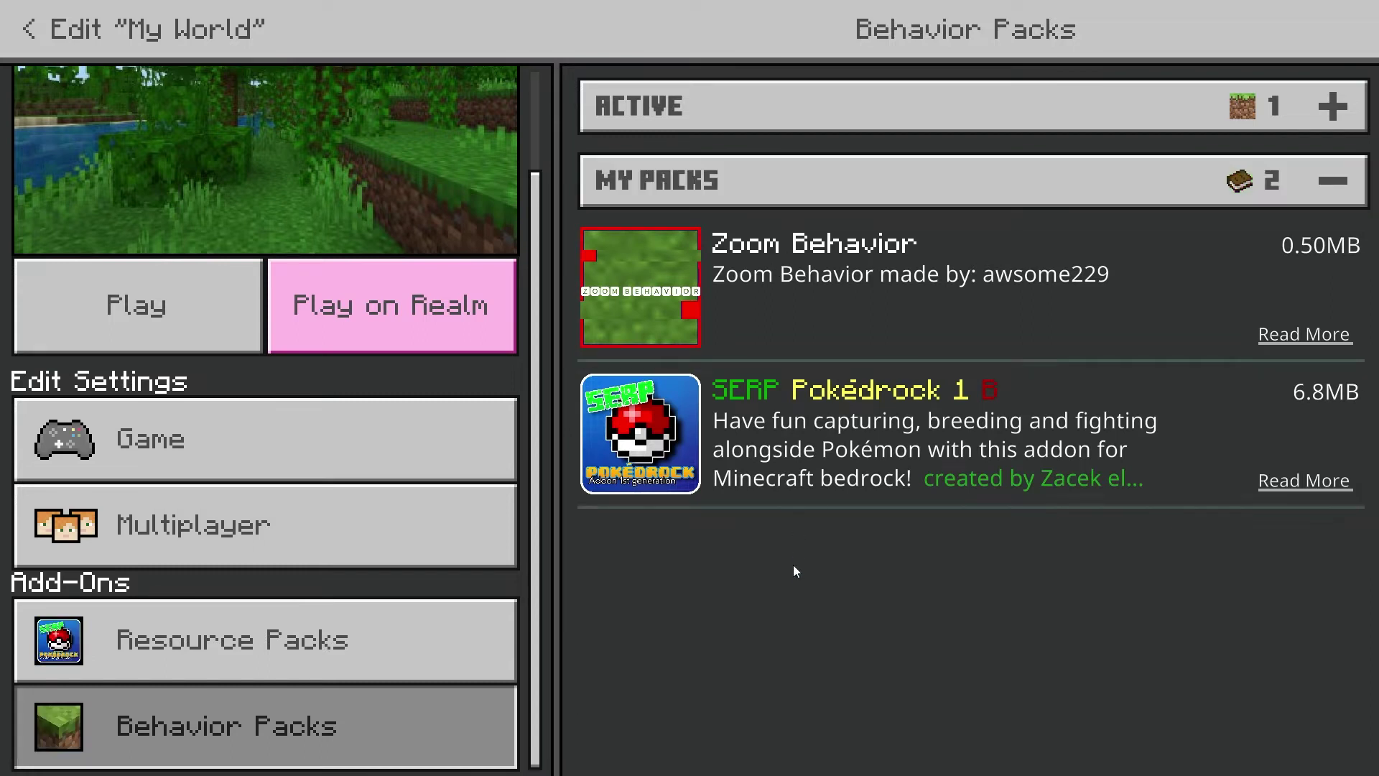
left_click(854, 296)
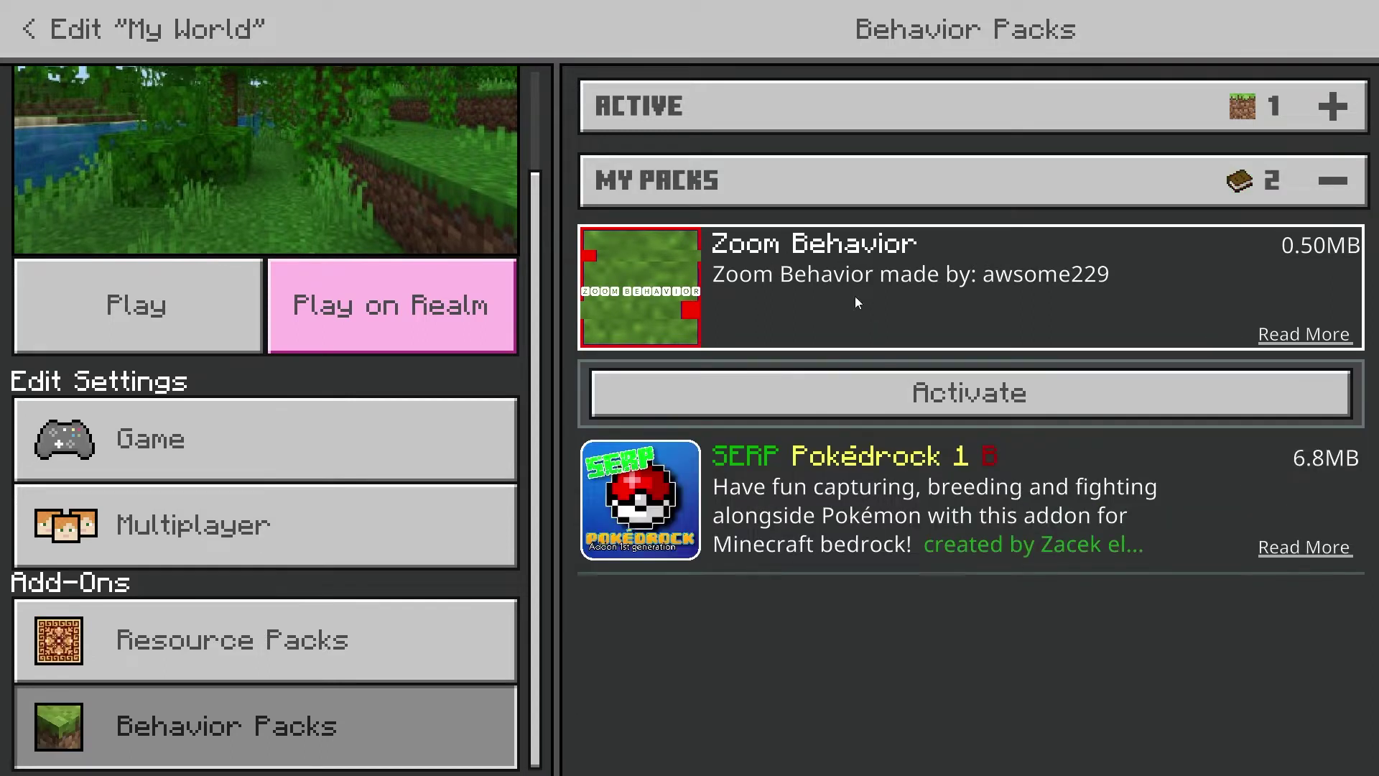
left_click(856, 387)
left_click(813, 489)
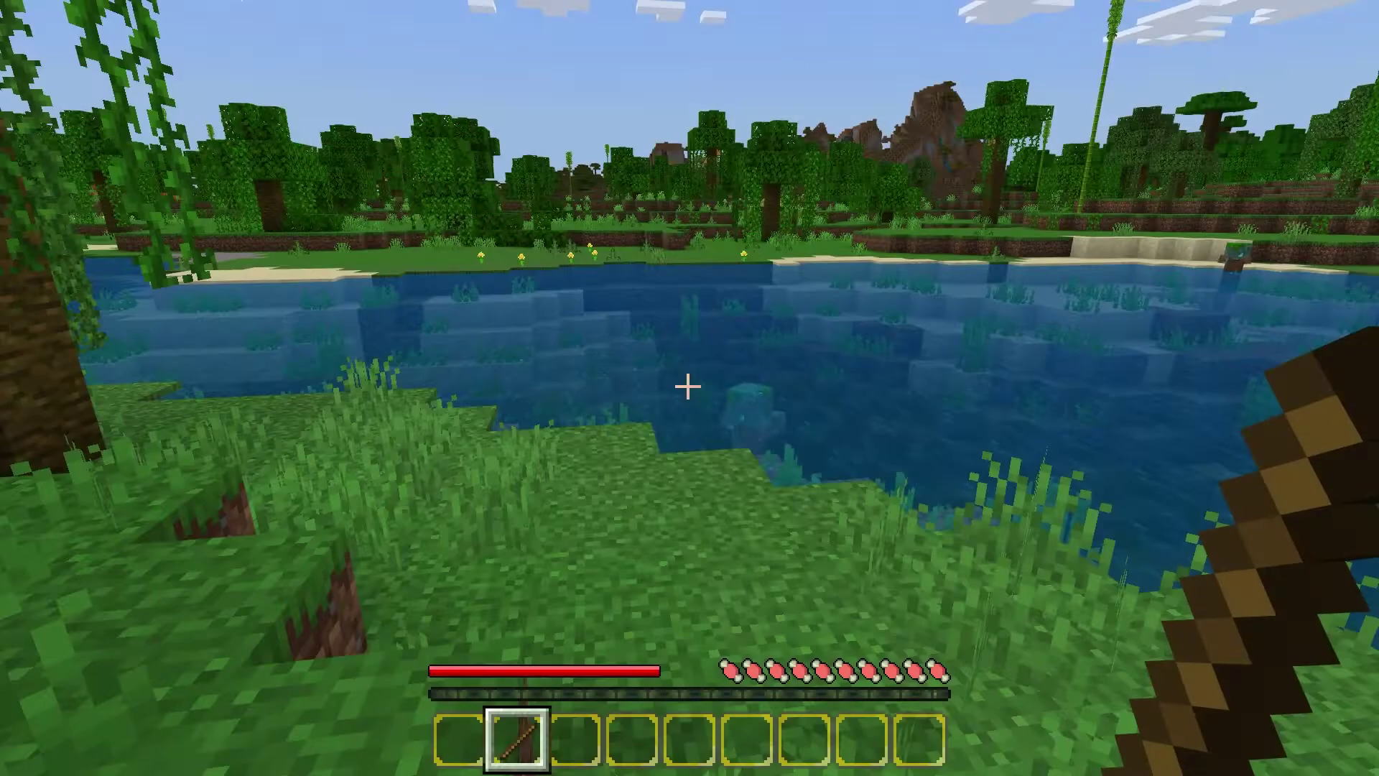
key("w")
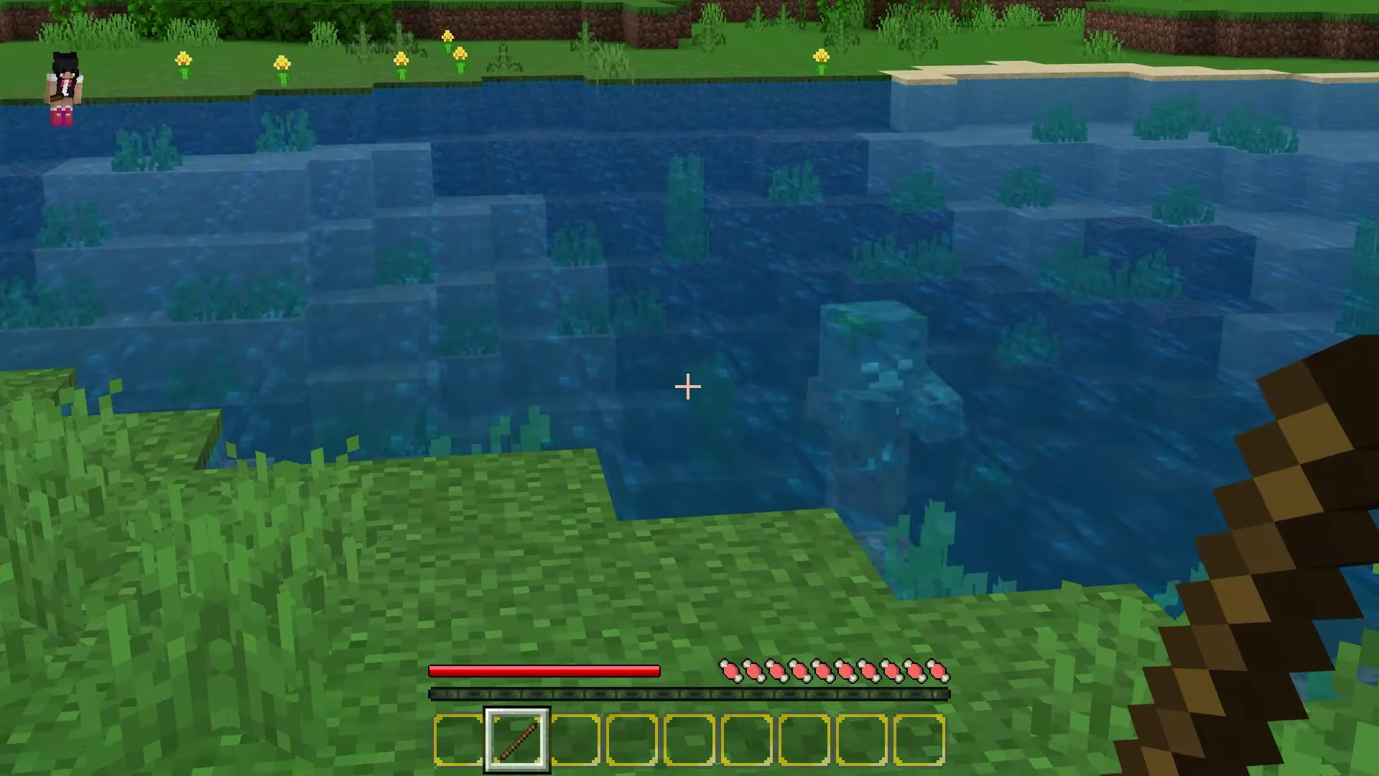
key("w")
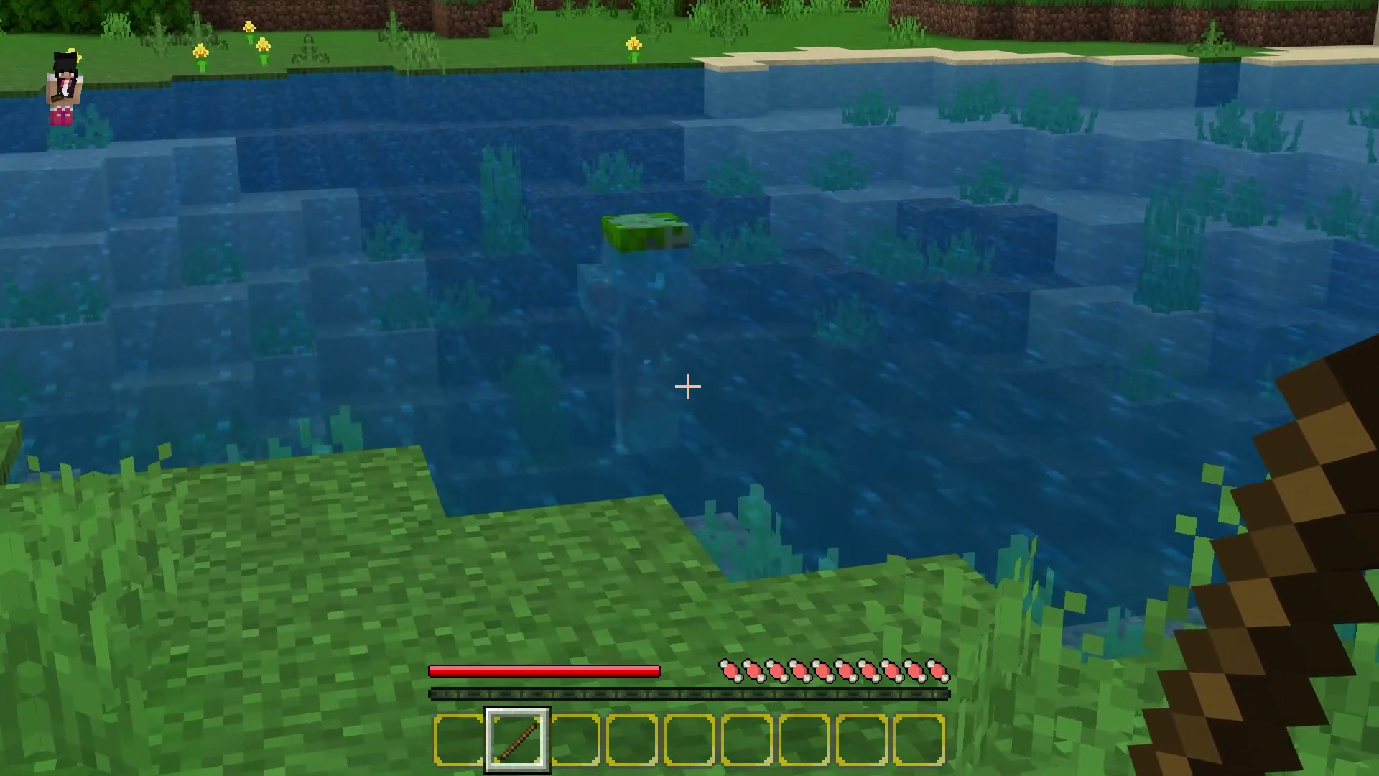
mouse_move(690, 388)
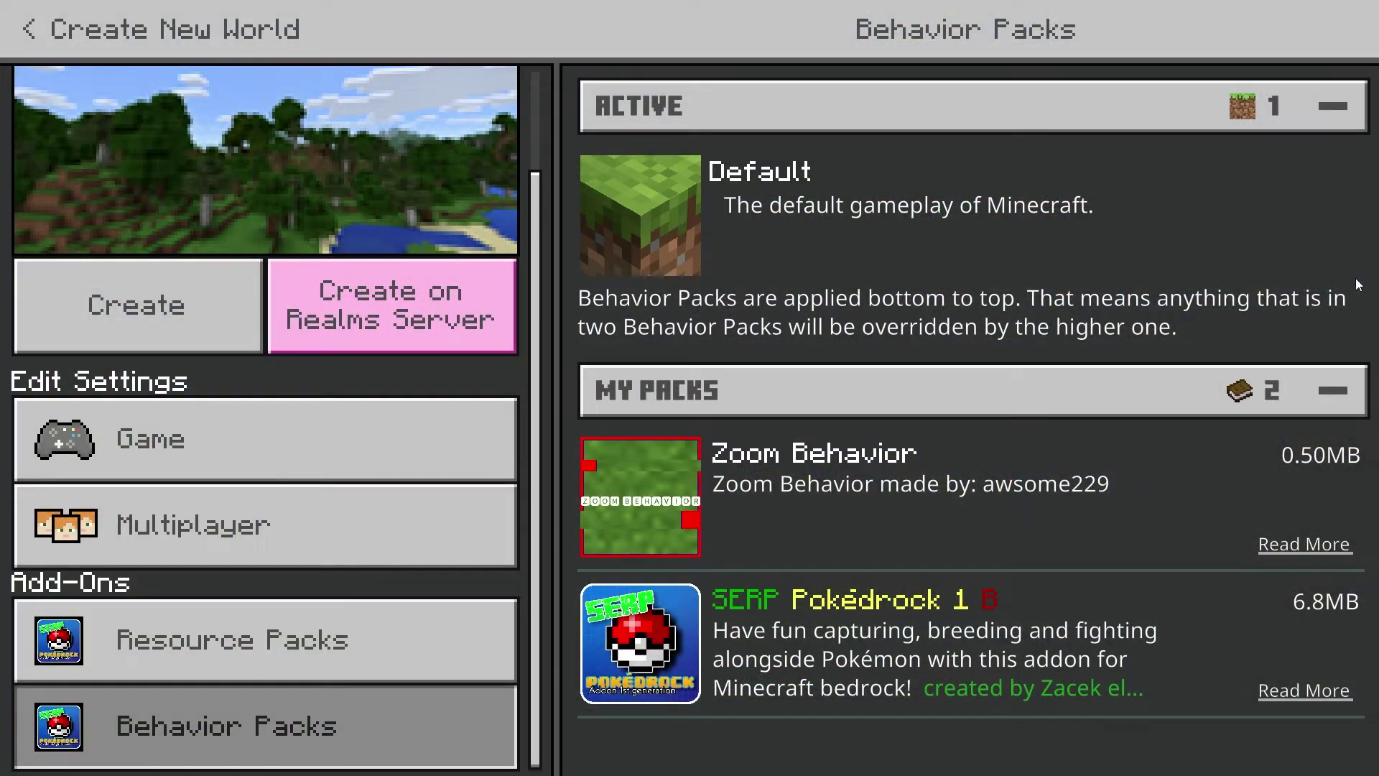
Activate the SERP Pokédrock 1 behavior pack and its matching resource pack for the new world.
left_click(811, 640)
left_click(824, 739)
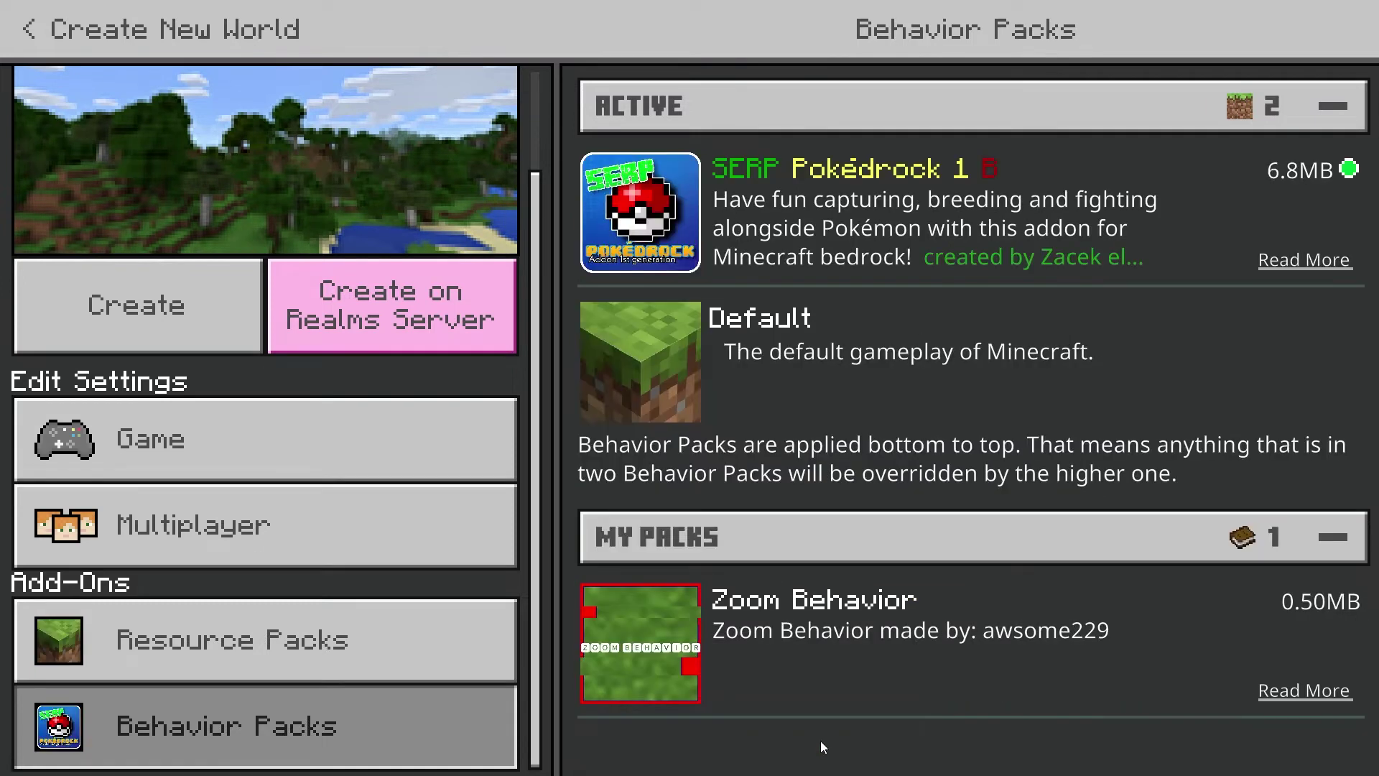
left_click(385, 656)
left_click(782, 632)
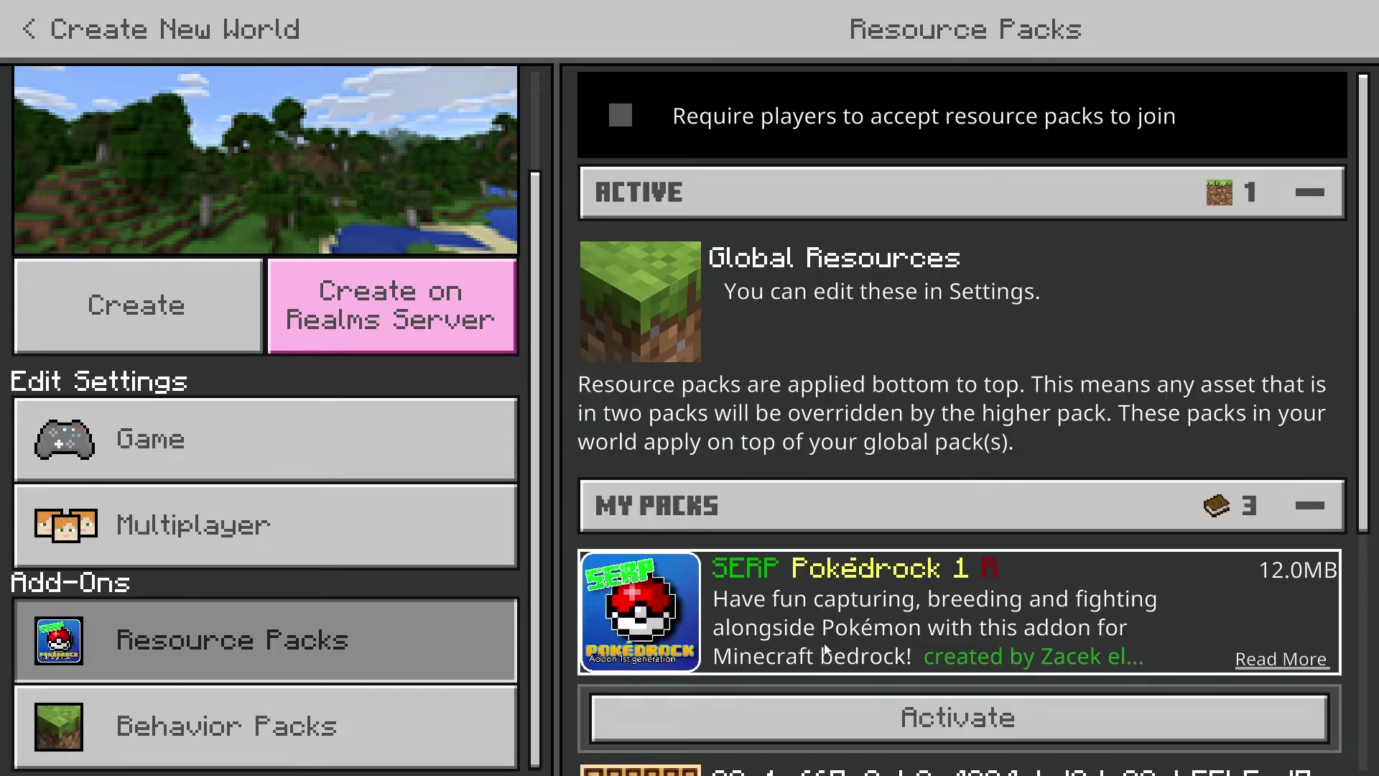
left_click(778, 724)
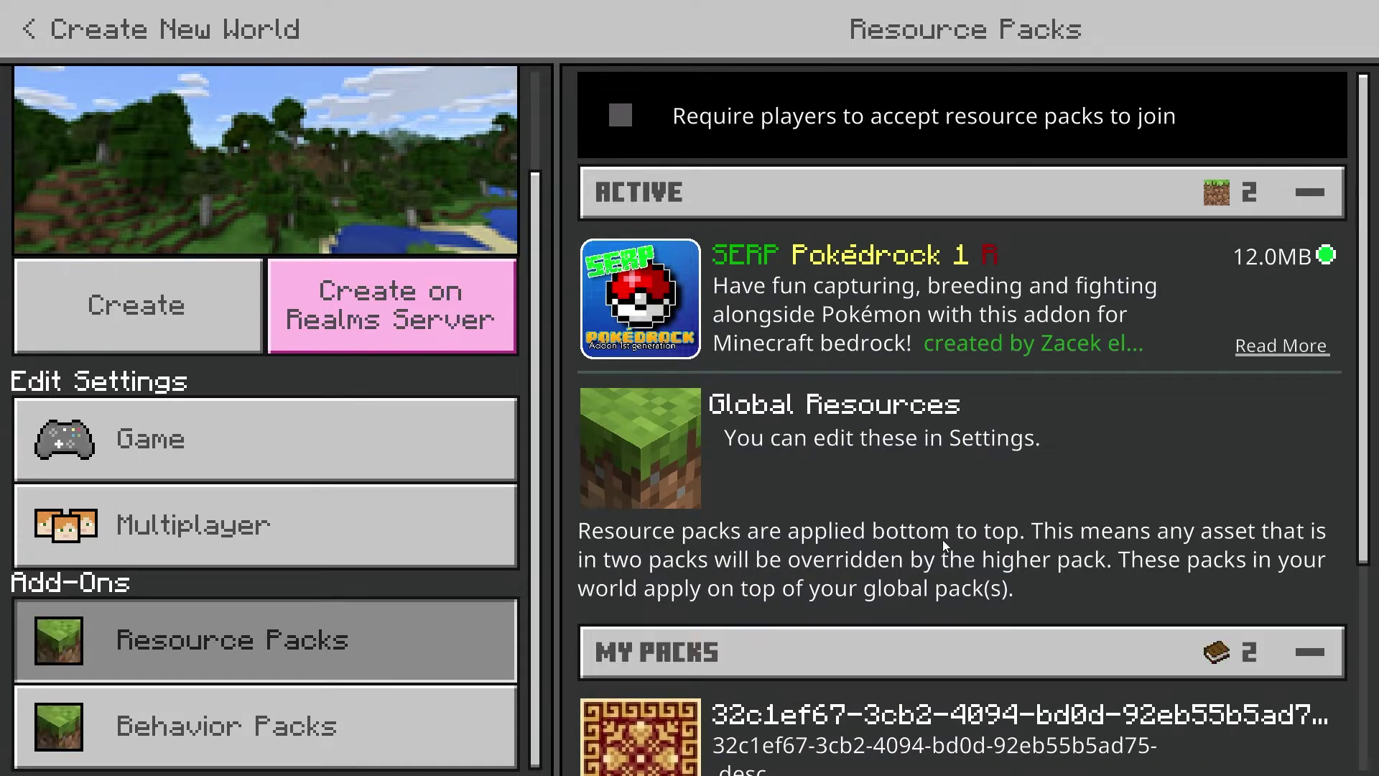
Turn on the Additional Modding Capabilities experiment in the new world's game settings.
left_click(432, 451)
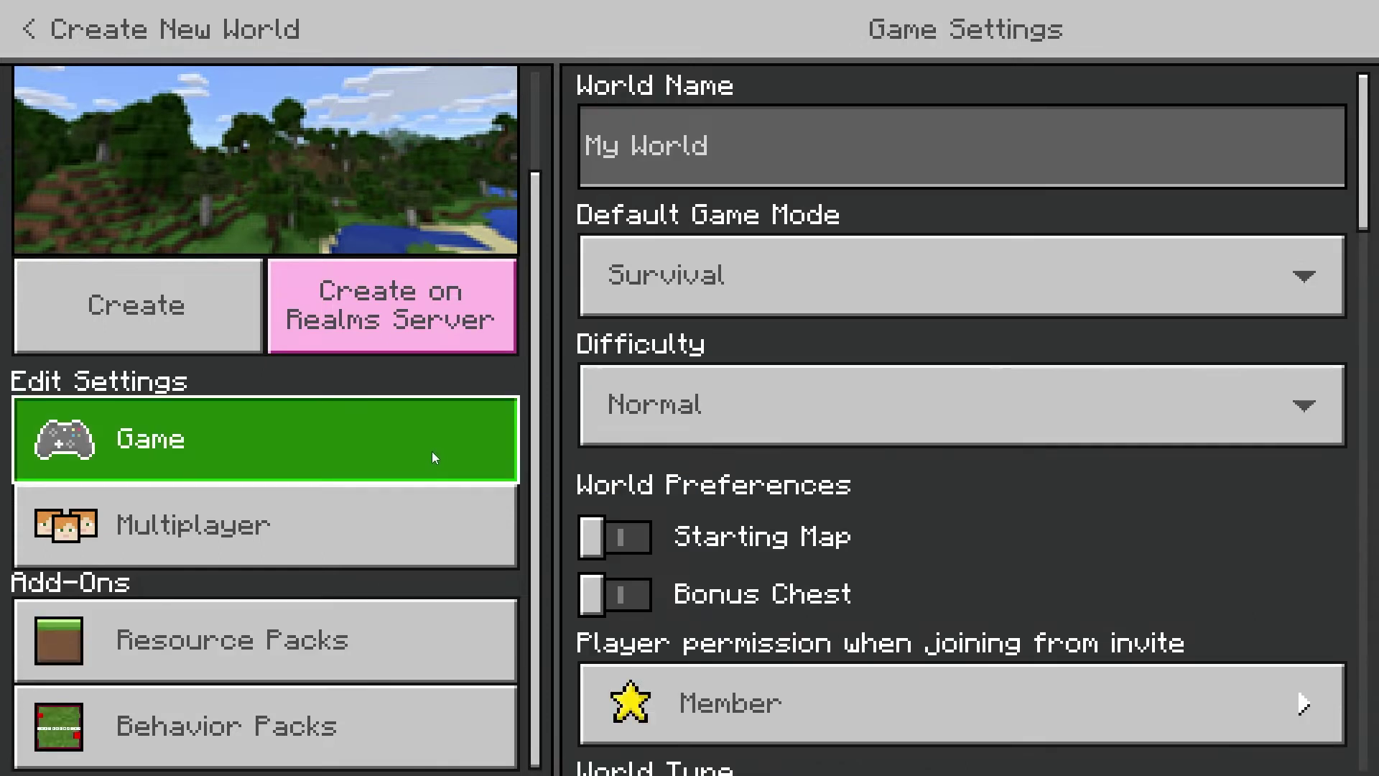
left_click_drag(1366, 193, 1367, 571)
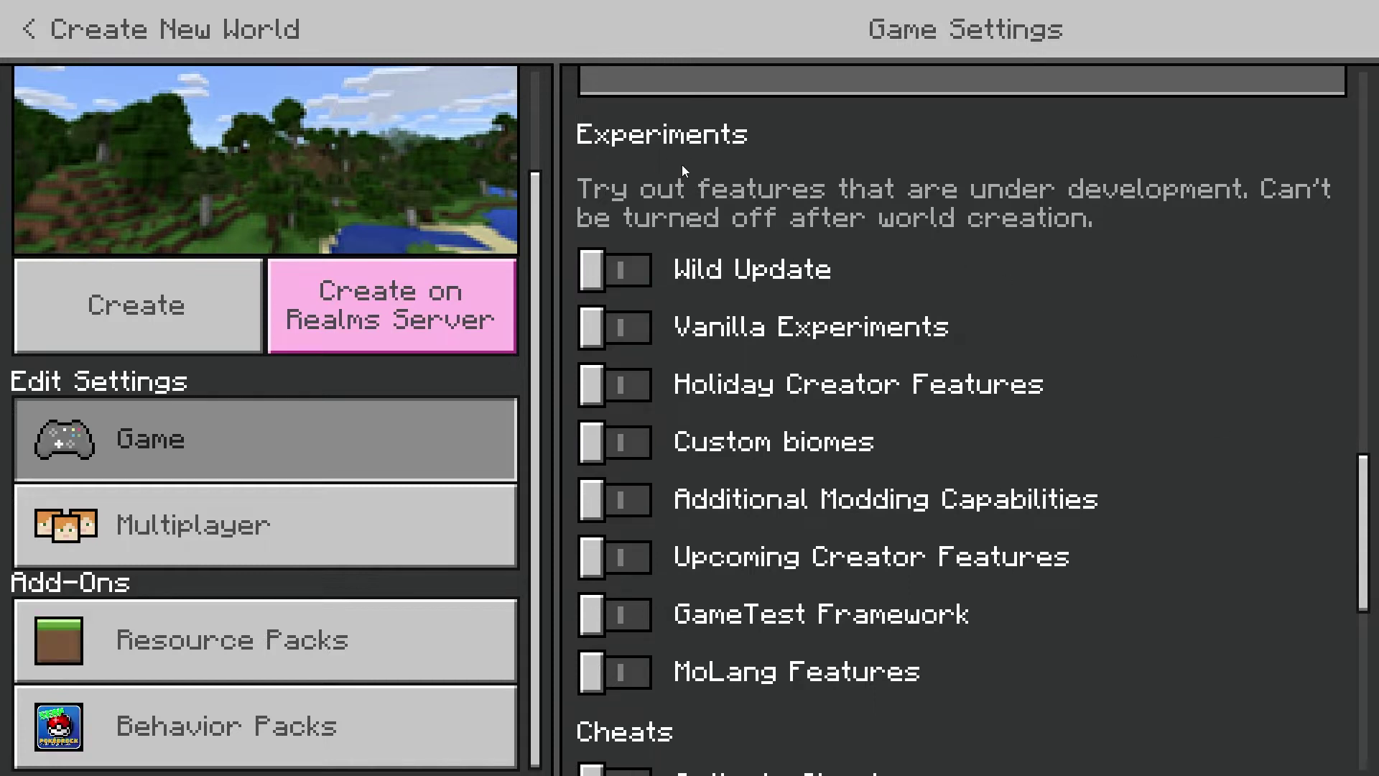
left_click(630, 498)
left_click(646, 483)
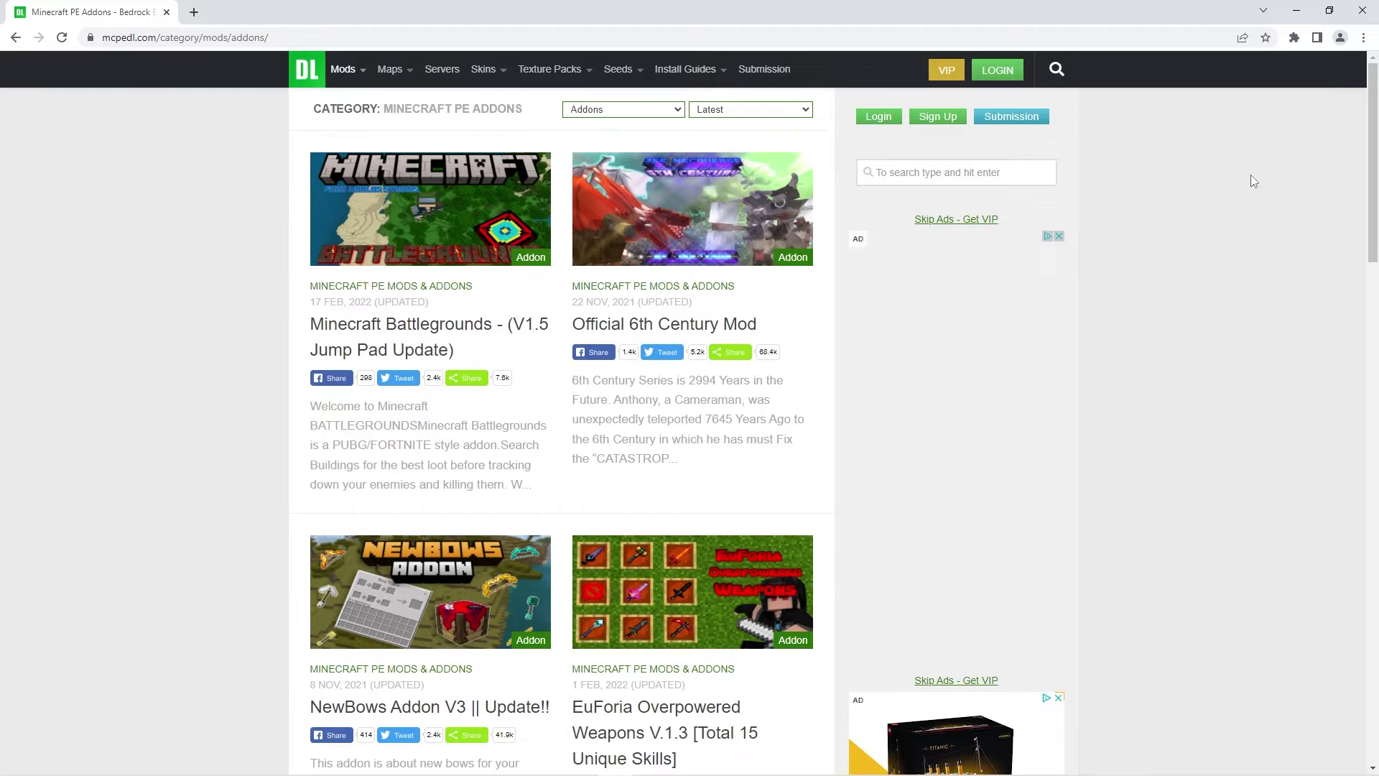
Switch to the browser and download SERPpokedrockB1.mcpack using the behaviors link on the SERP Pokédrock 1 add-on page and the free access option.
left_click_drag(1373, 184, 1377, 499)
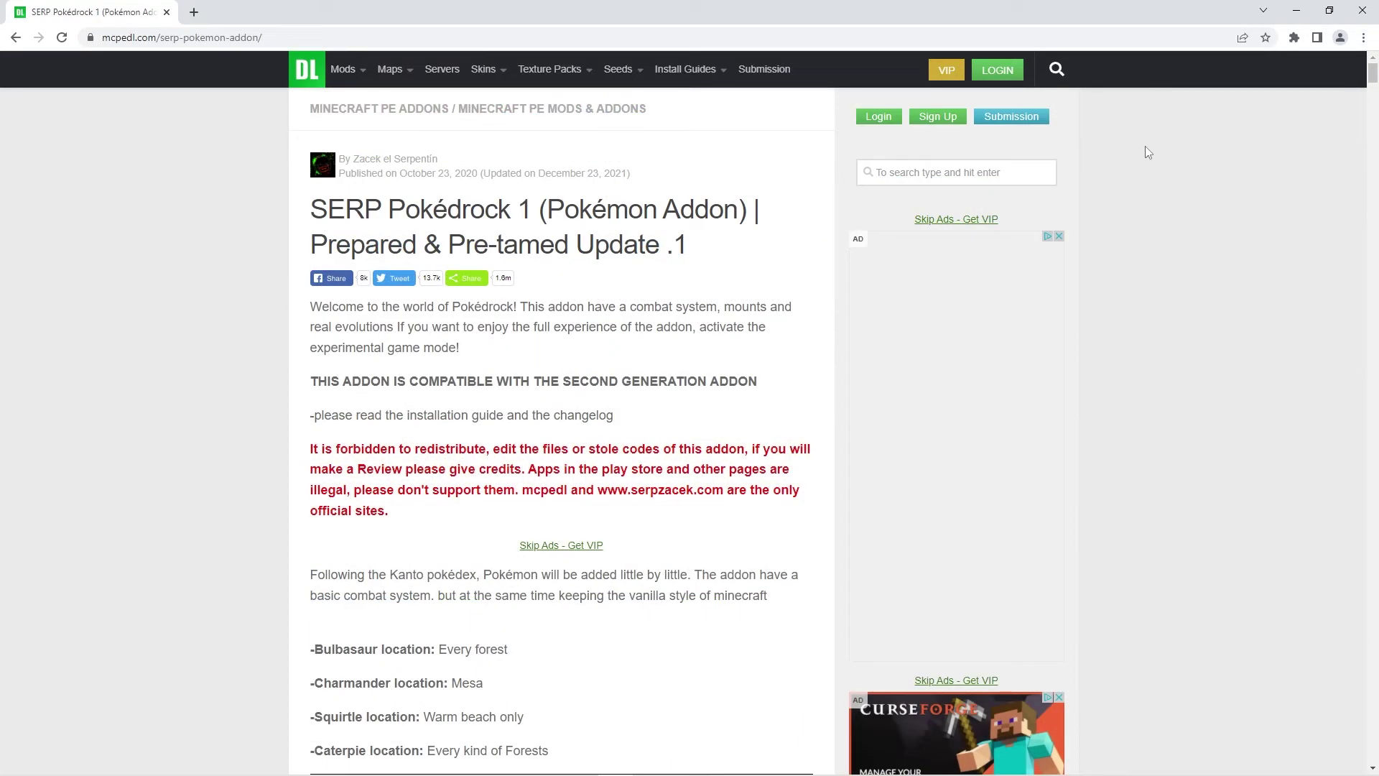
left_click_drag(1373, 74, 1374, 684)
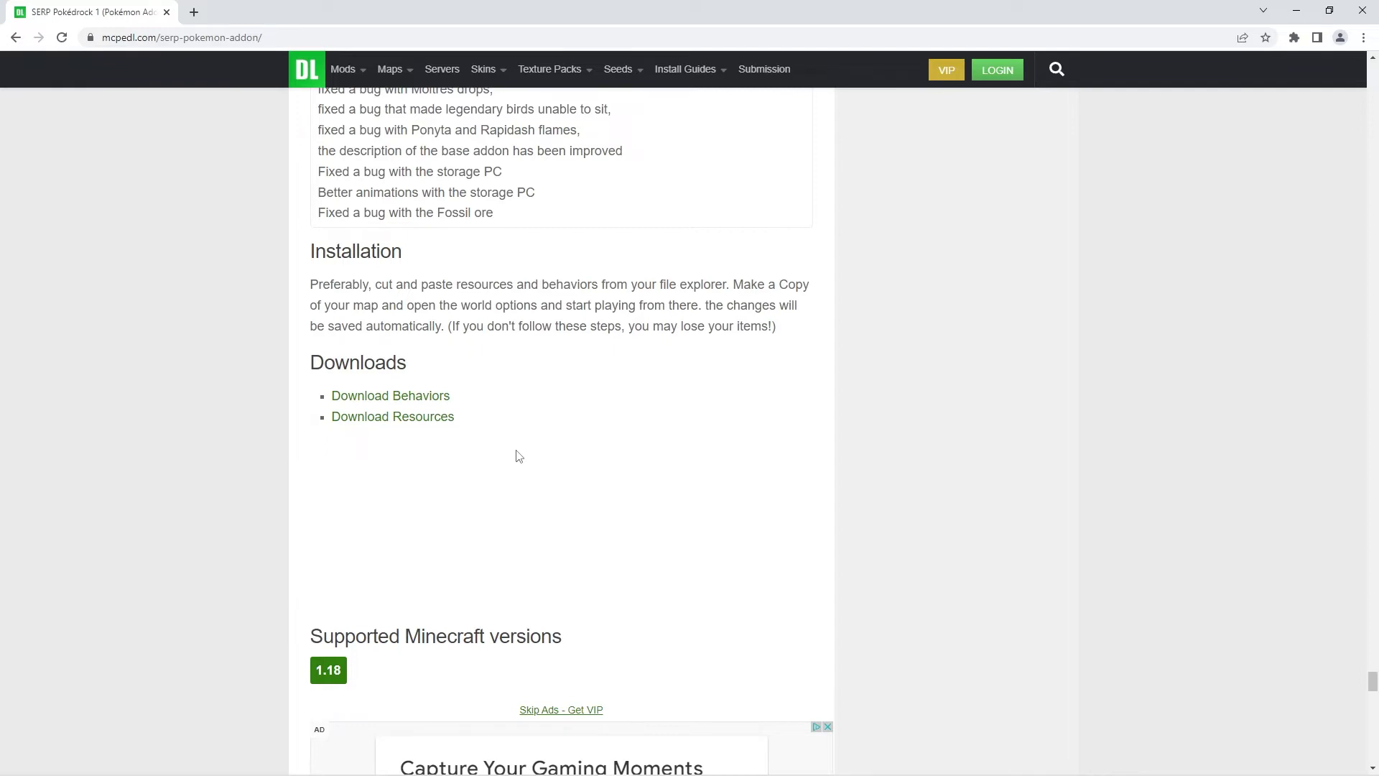
left_click(431, 401)
key("ctrl+Tab")
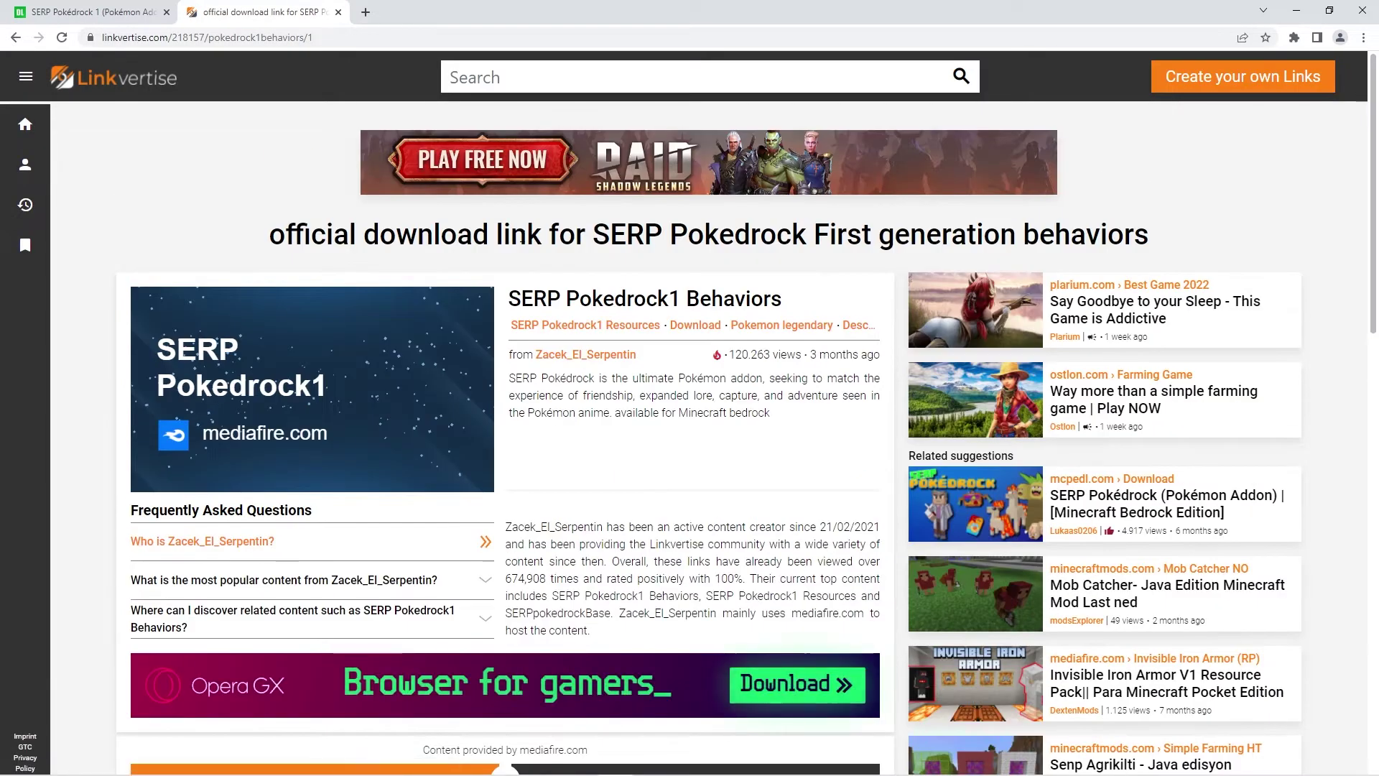
scroll(643, 444, "down", 4)
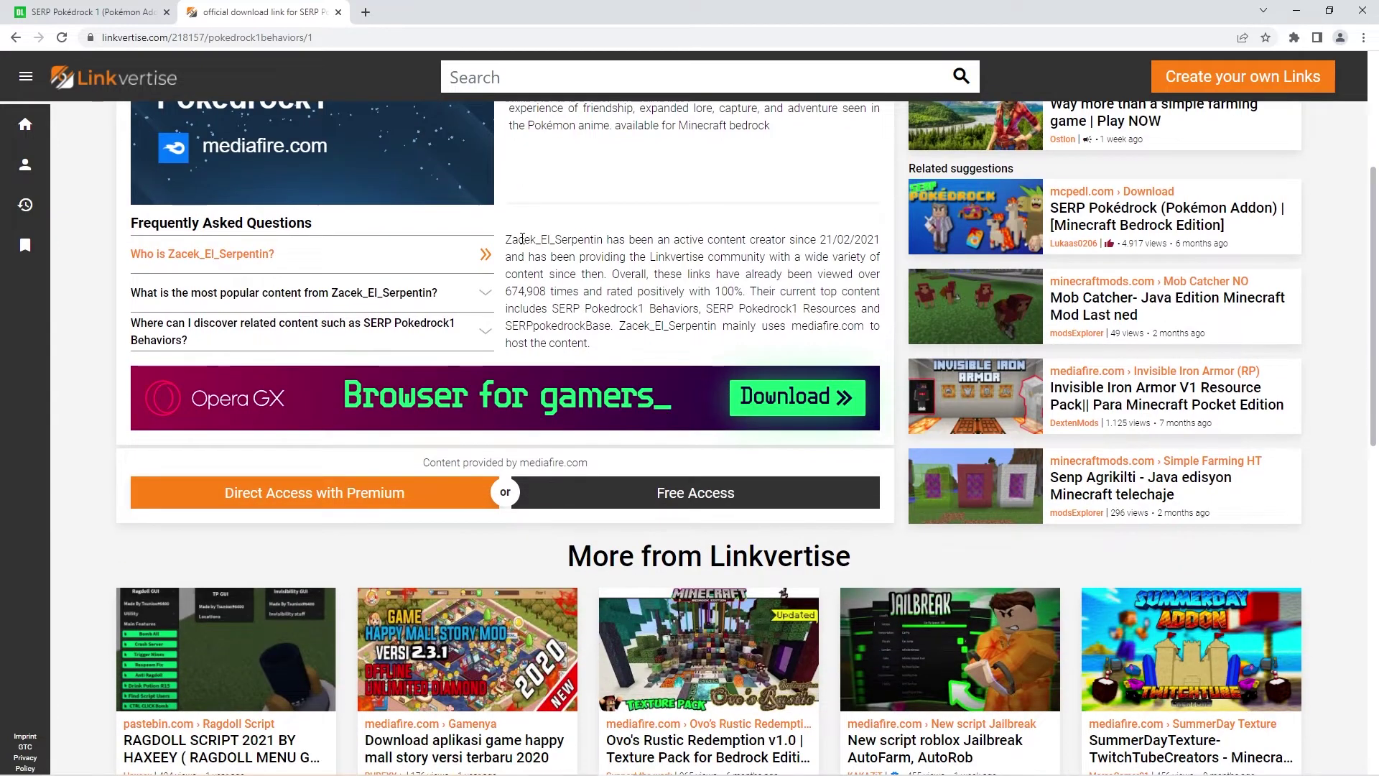
left_click(674, 496)
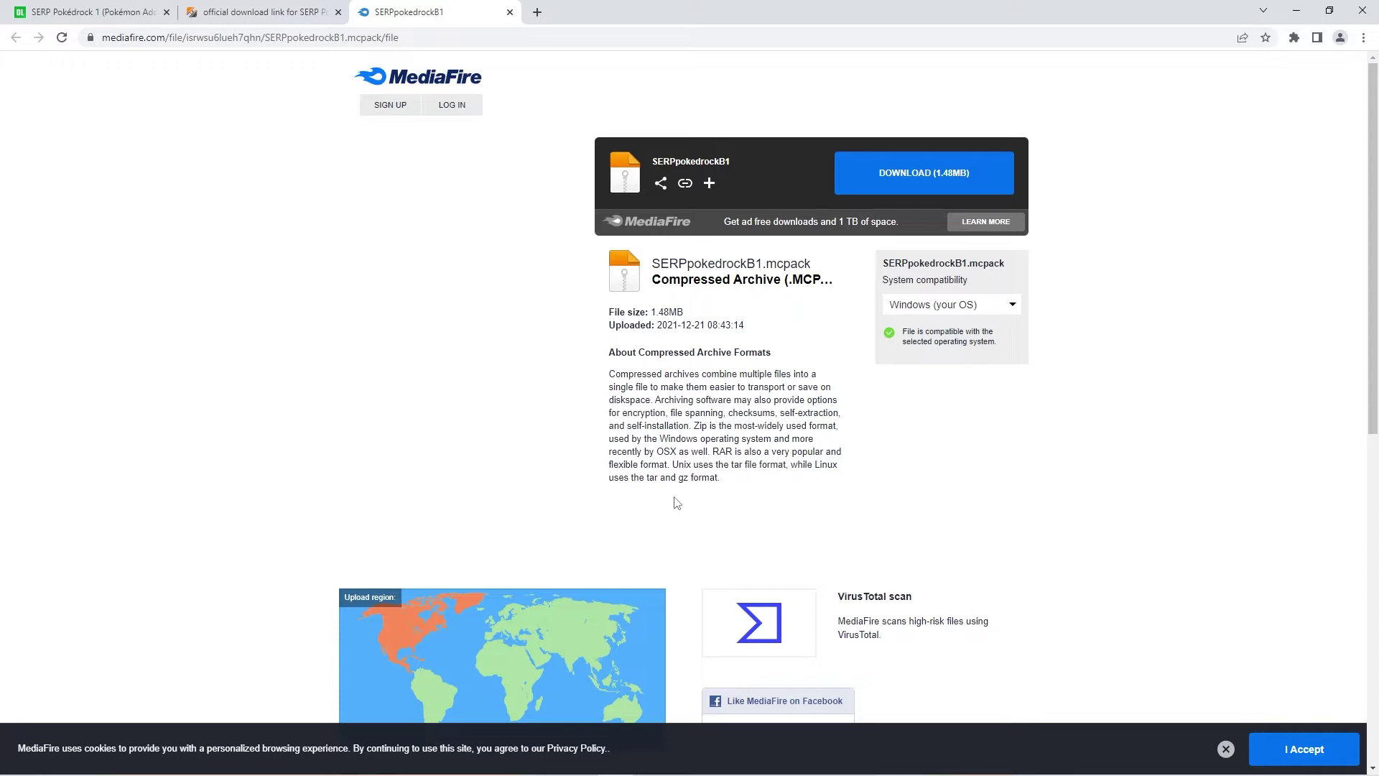
left_click(883, 179)
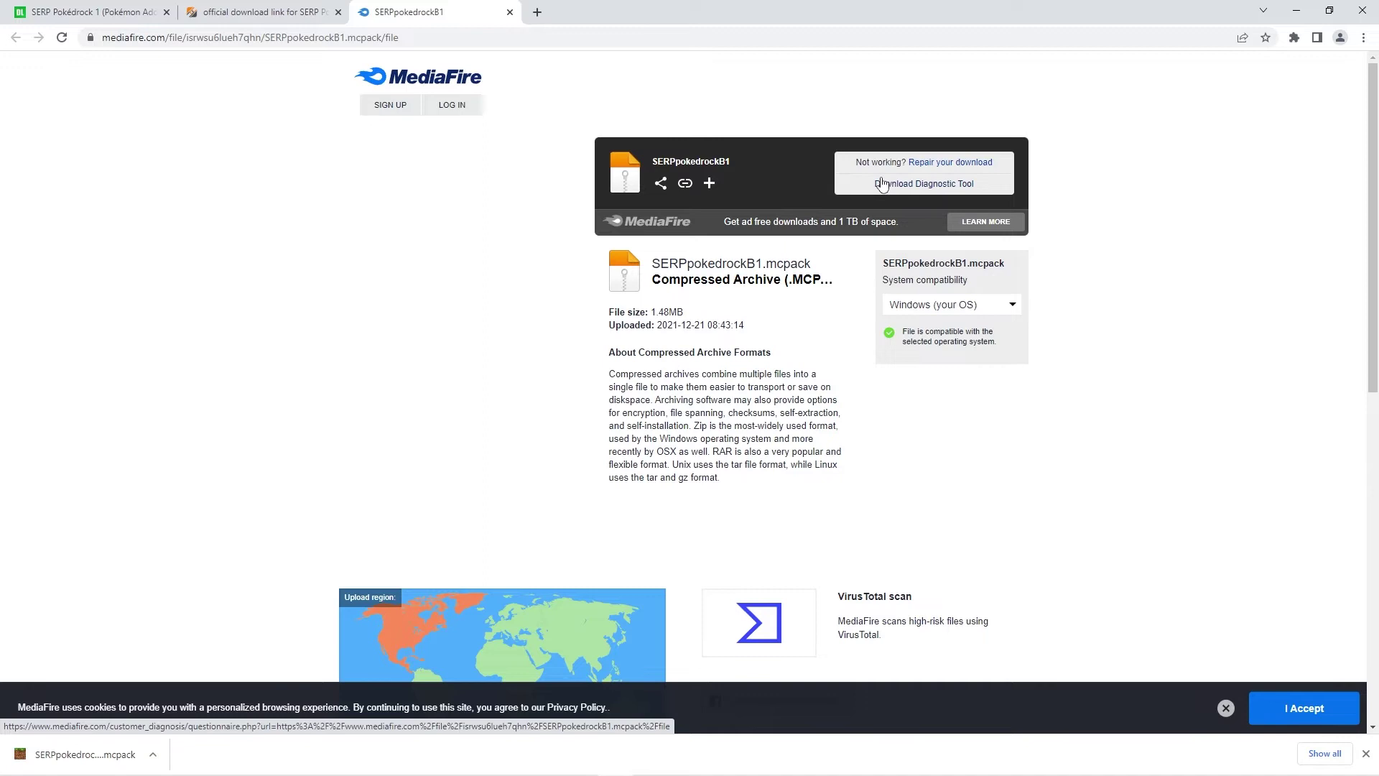
Close the finished download tabs and download SERPpokedrockR1.mcpack using the add-on page's resources link and the free access option.
left_click(339, 11)
left_click(338, 12)
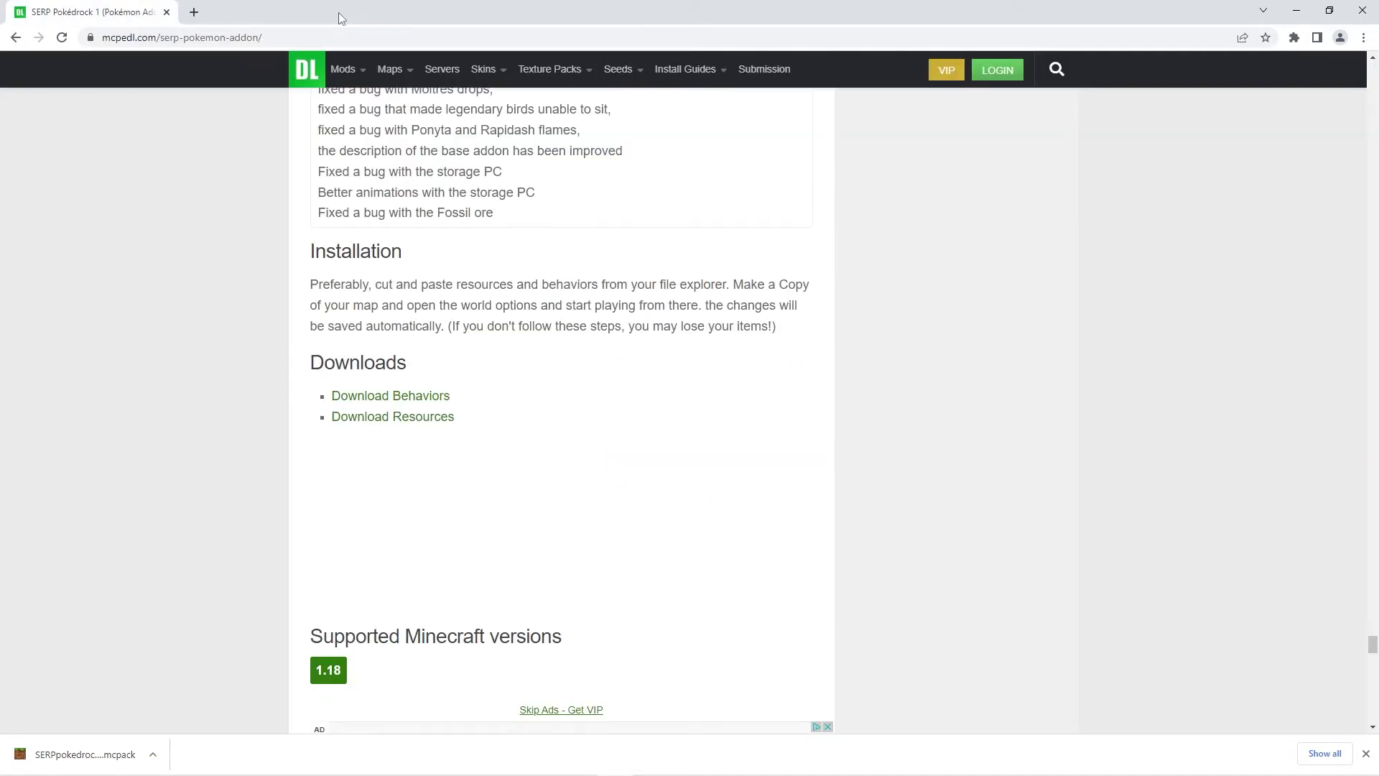
left_click(425, 418)
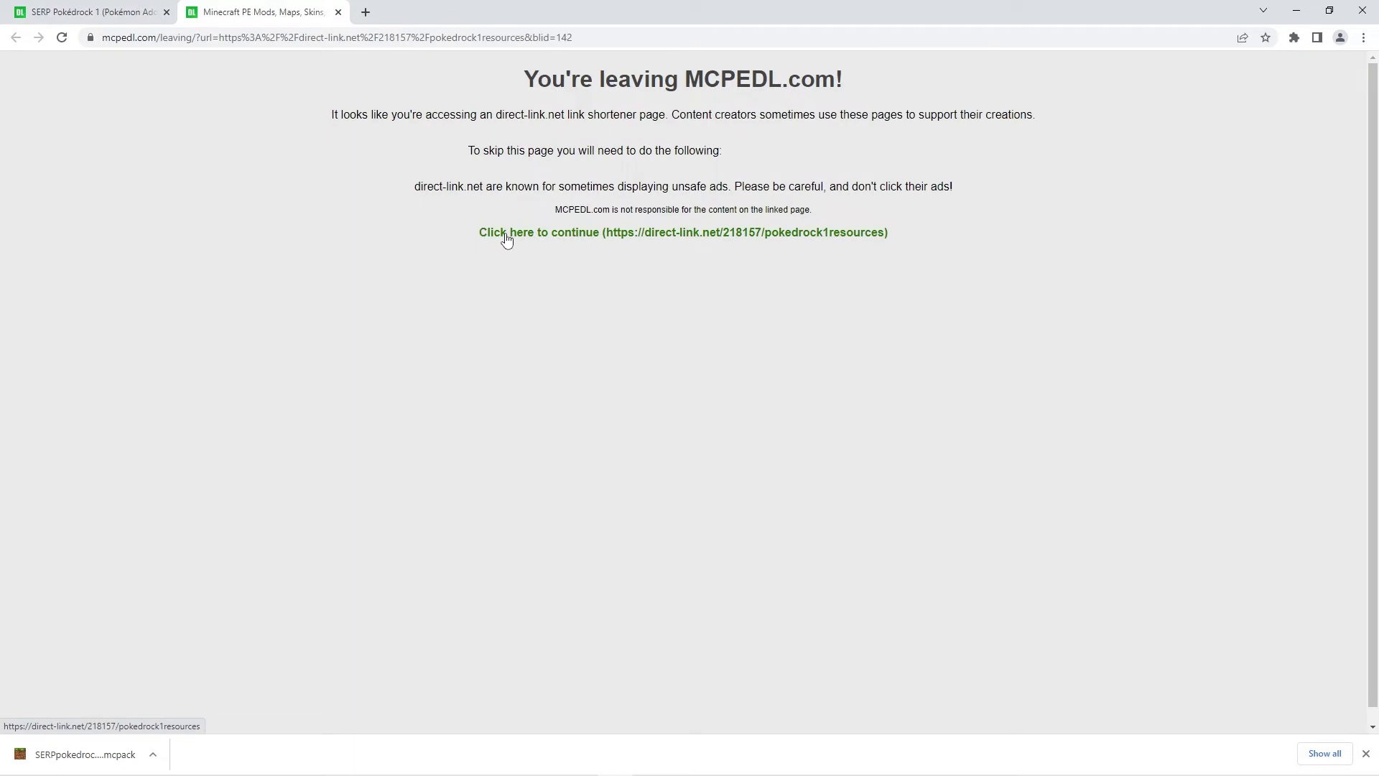
left_click(507, 237)
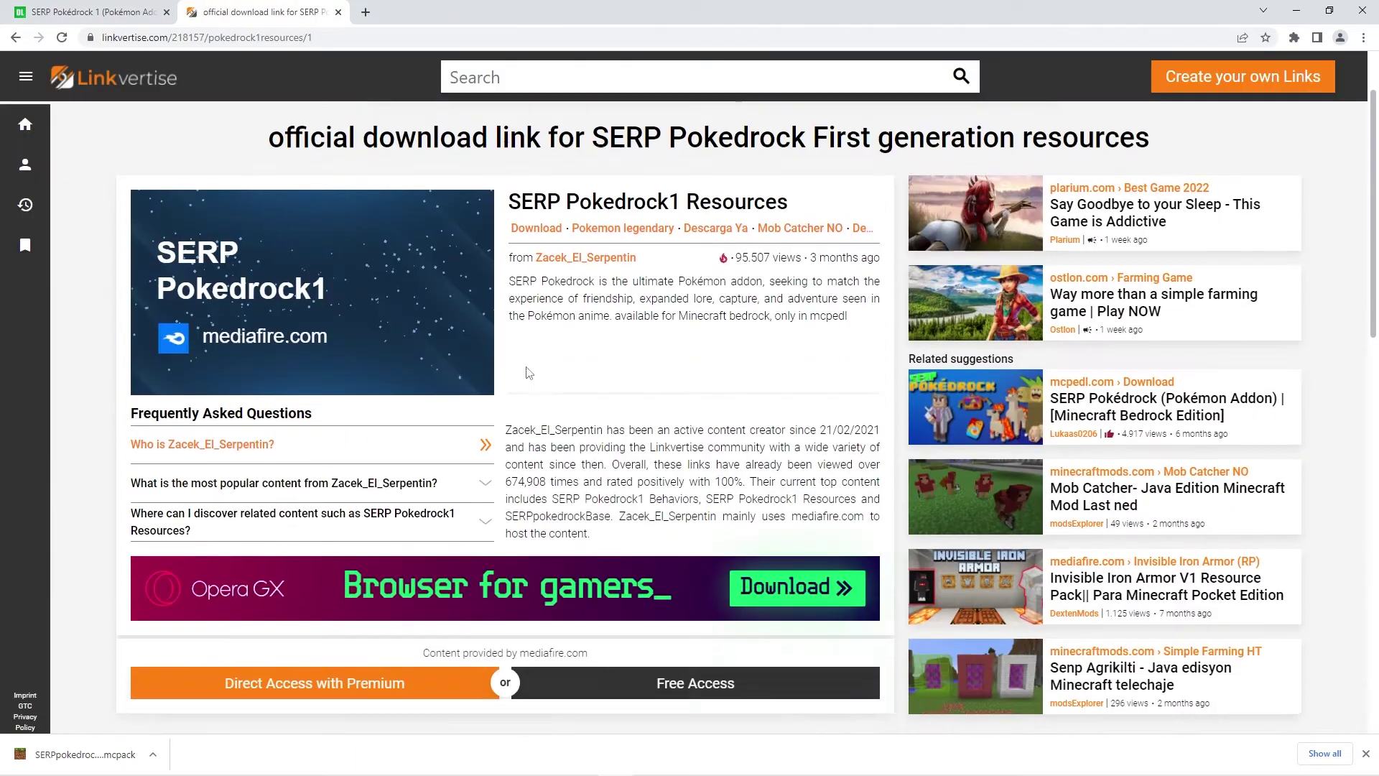
scroll(528, 372, "down", 3)
left_click(622, 498)
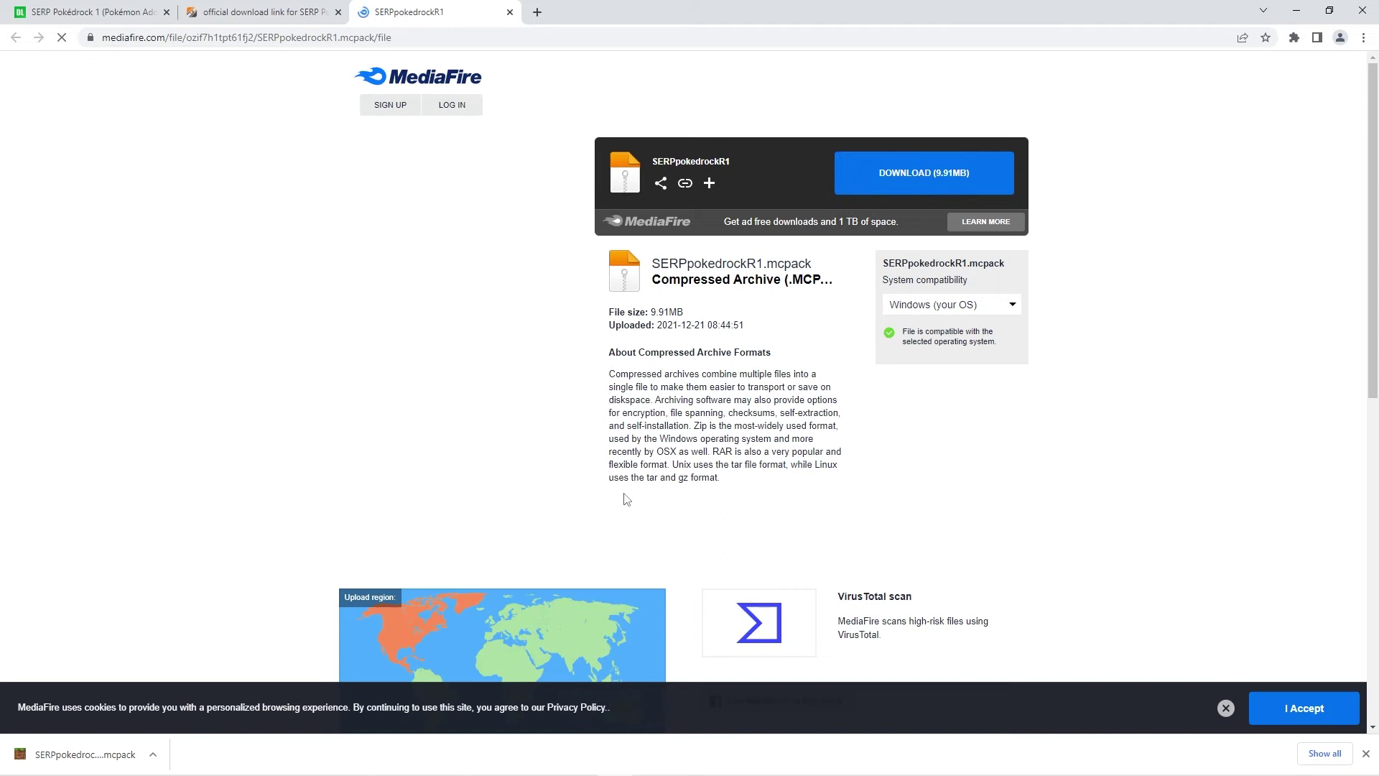
left_click(888, 185)
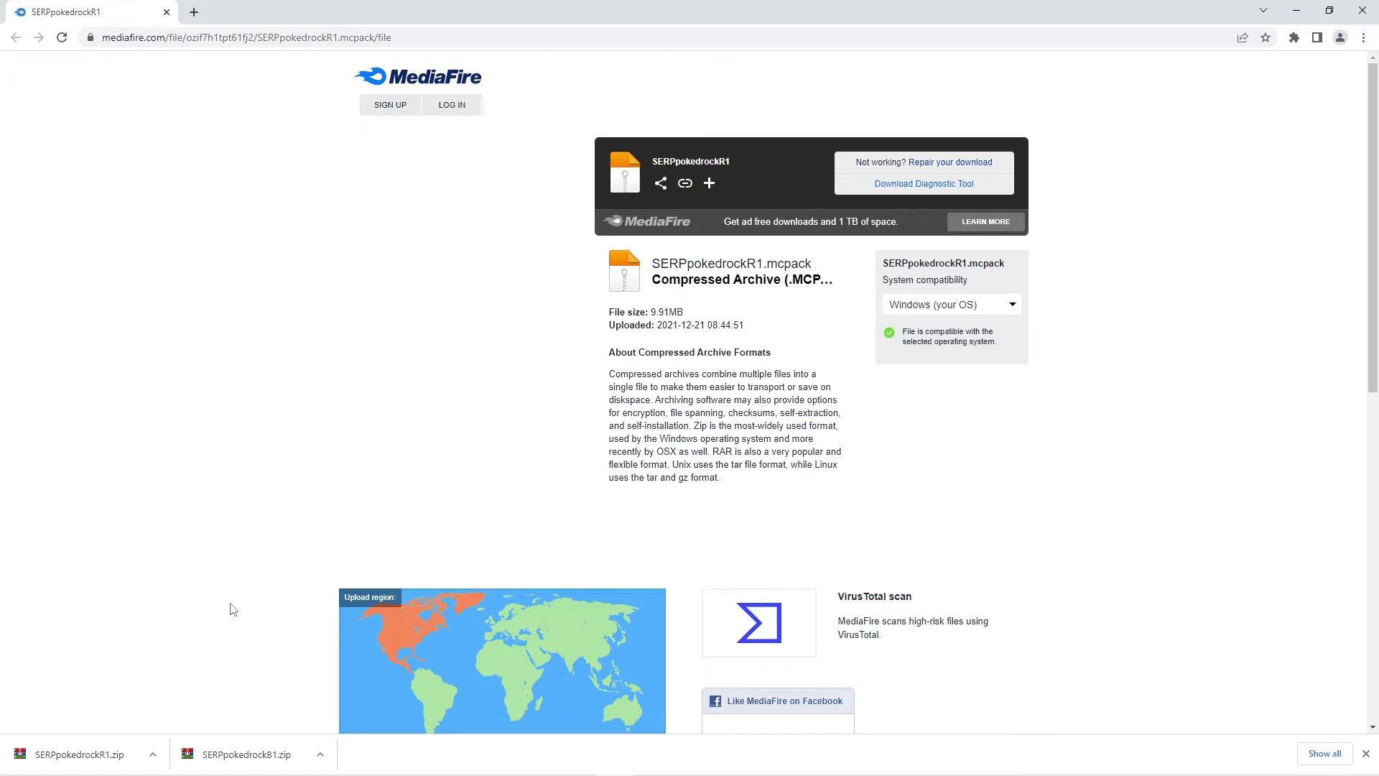
Show the downloaded SERPpokedrockR1.zip in its folder and make file name extensions visible there.
left_click(153, 756)
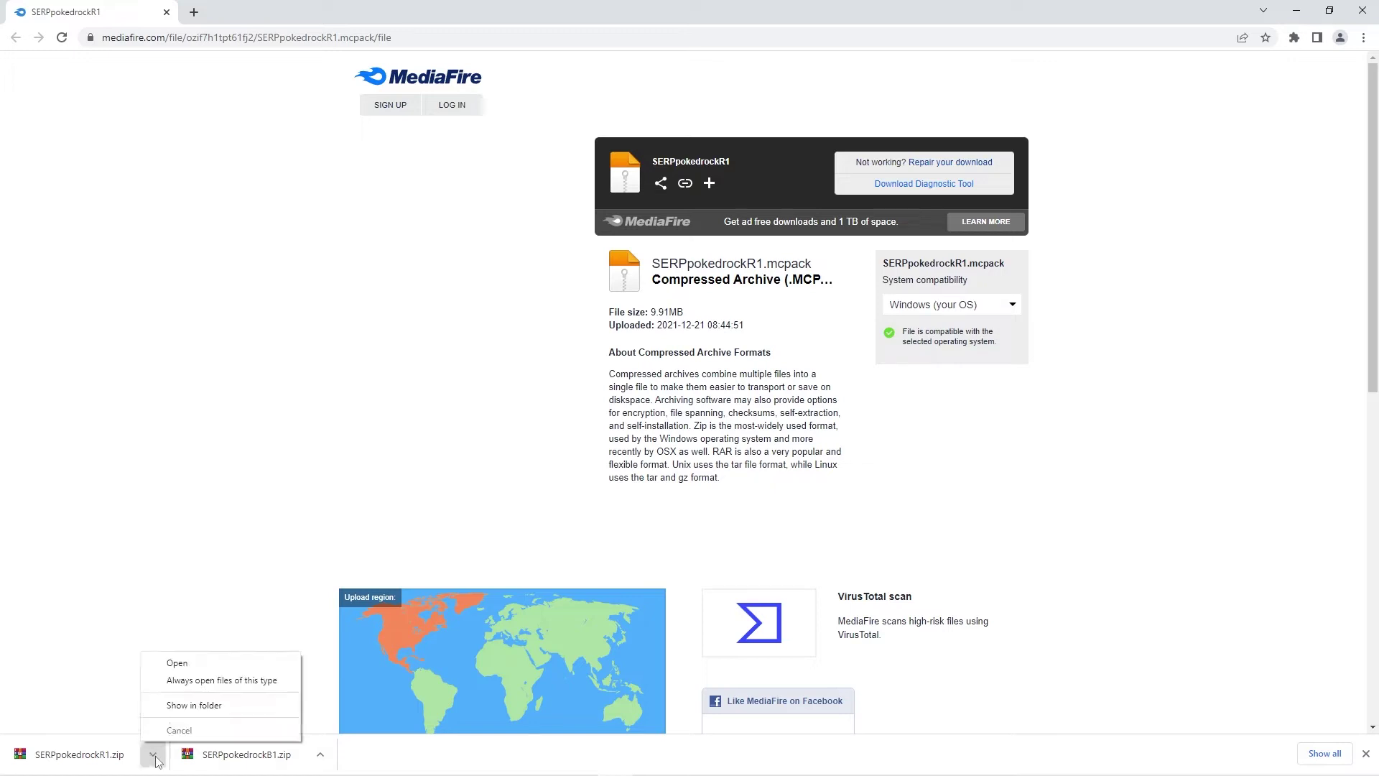
left_click(172, 706)
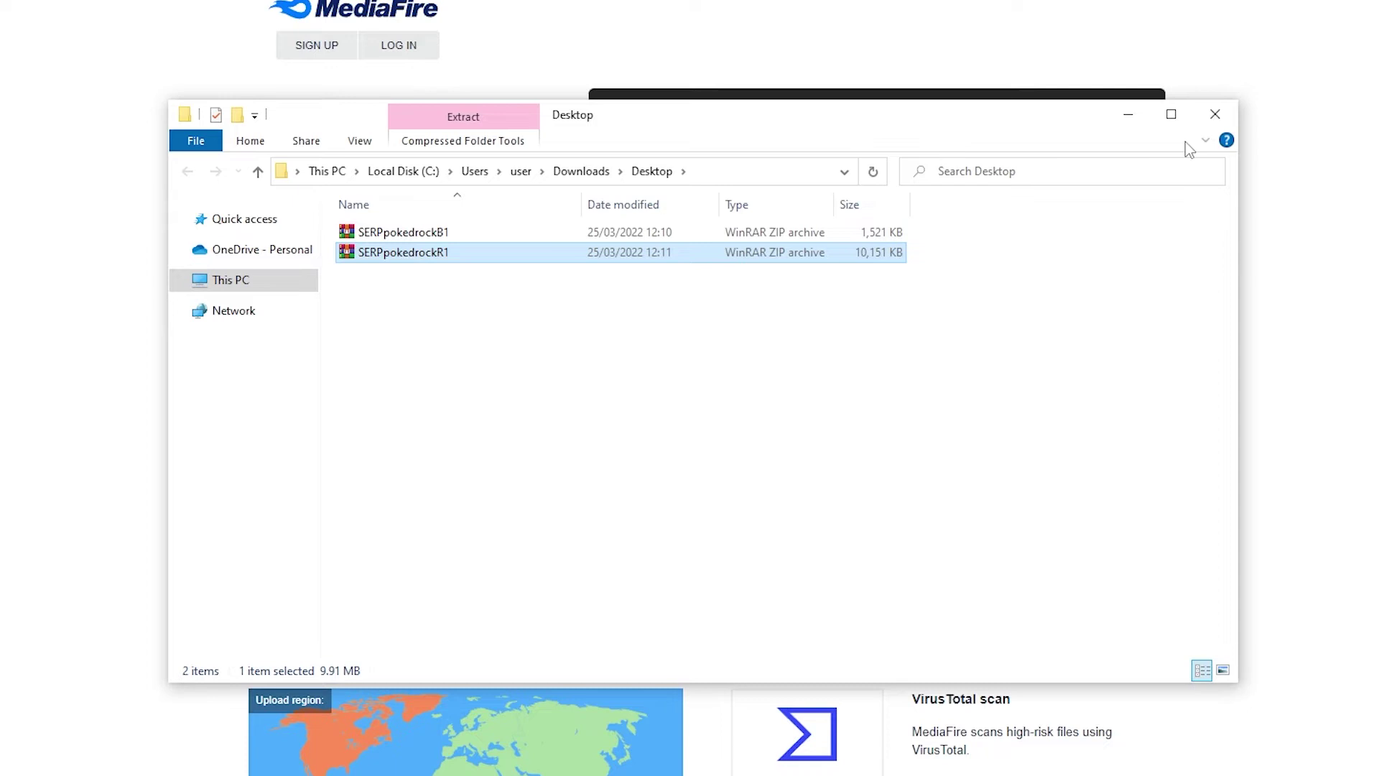
left_click(1206, 142)
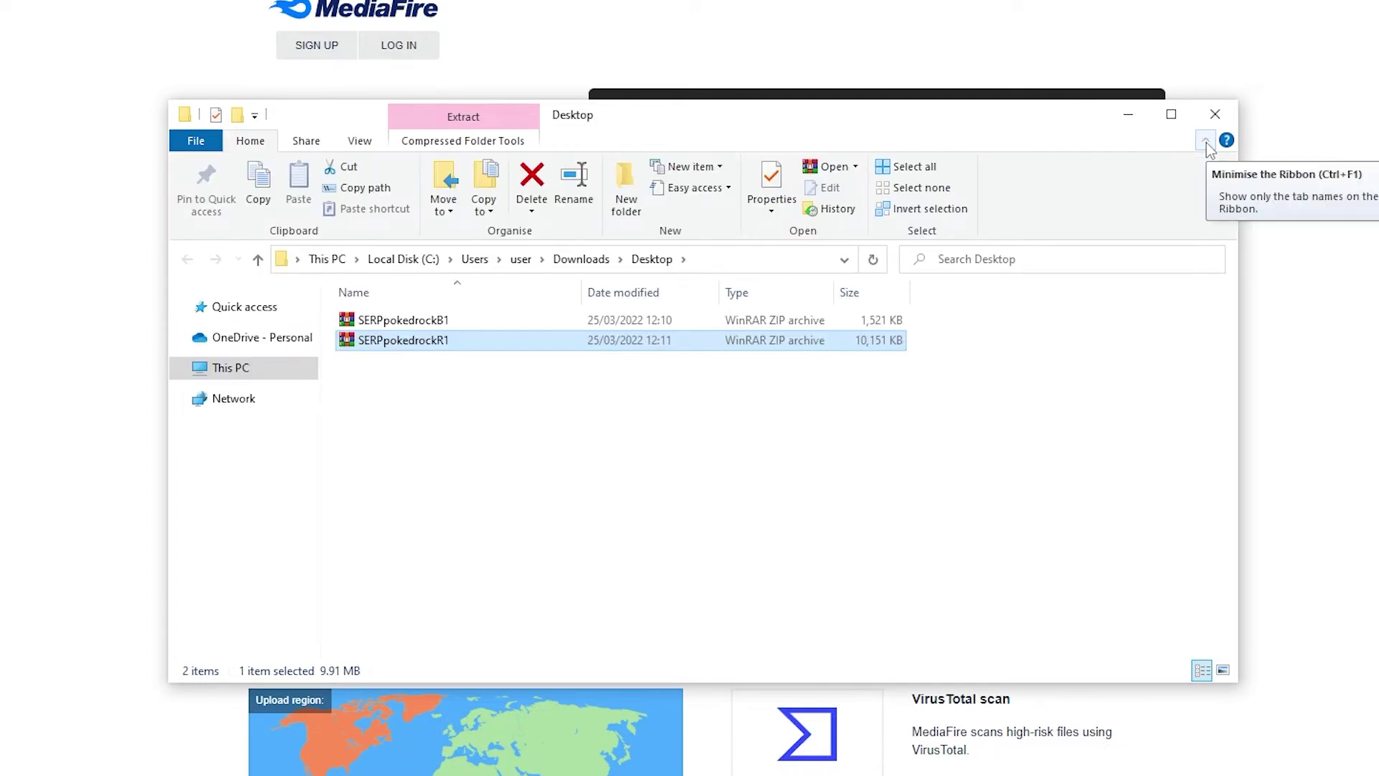
left_click(359, 141)
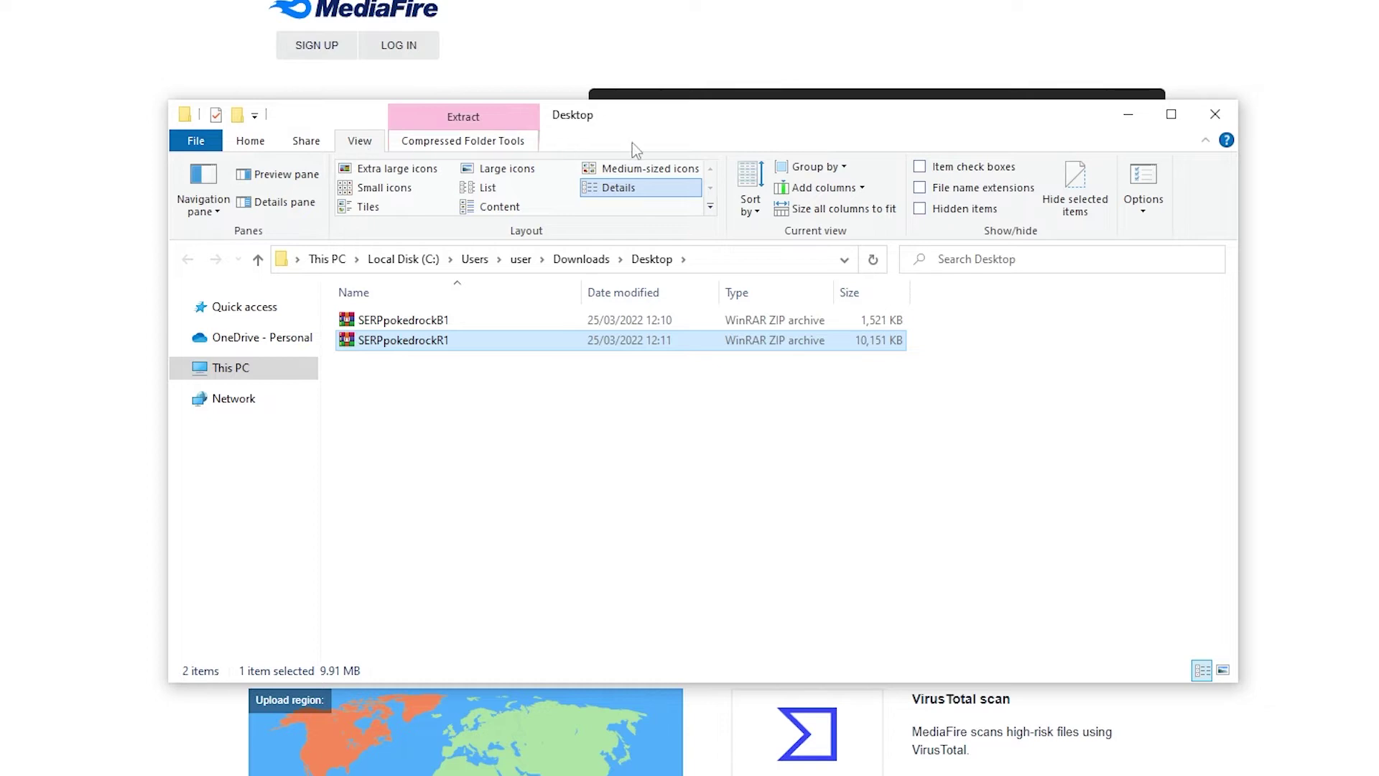
left_click(920, 189)
Rename SERPpokedrockR1.zip to SERPpokedrockR1.mcpack and accept the extension change.
right_click(586, 342)
left_click(632, 711)
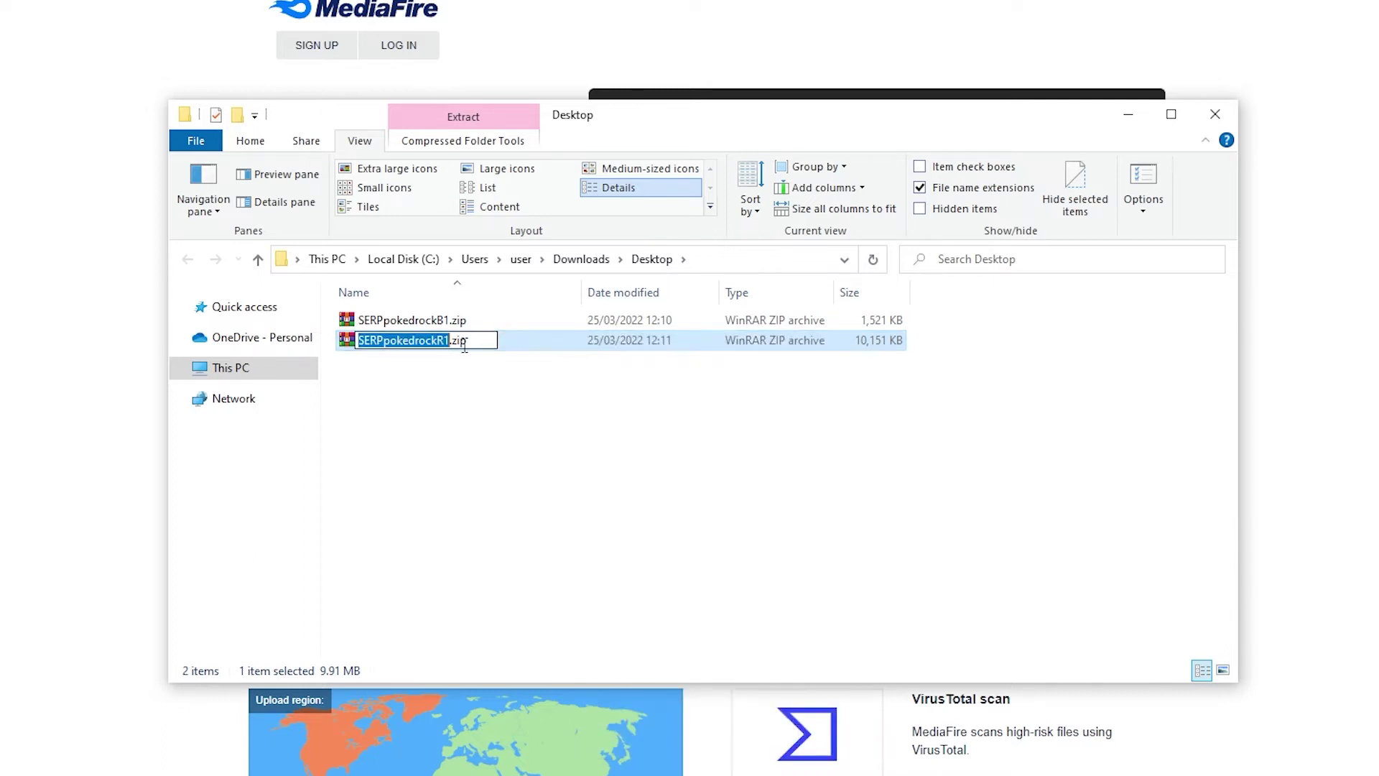
left_click_drag(470, 342, 454, 345)
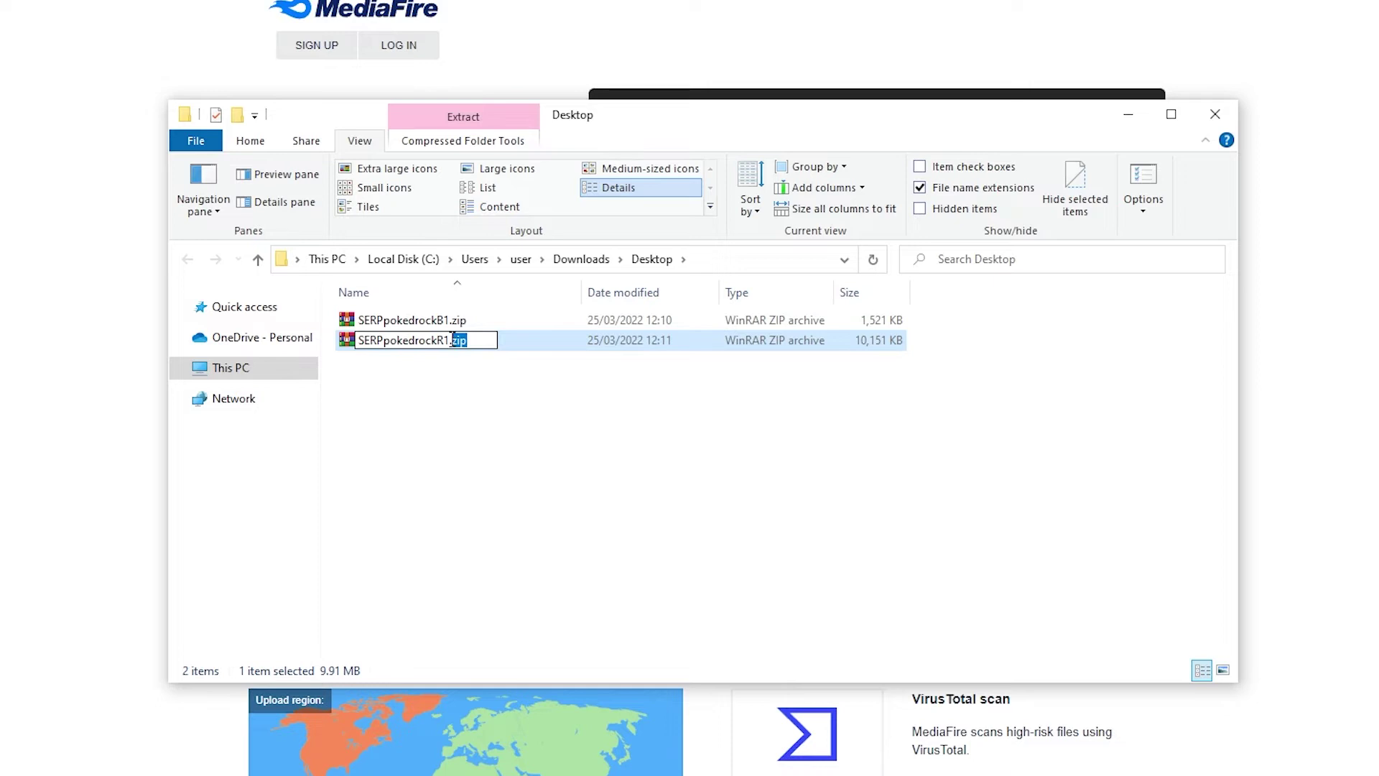
type("mcpack")
key("Return")
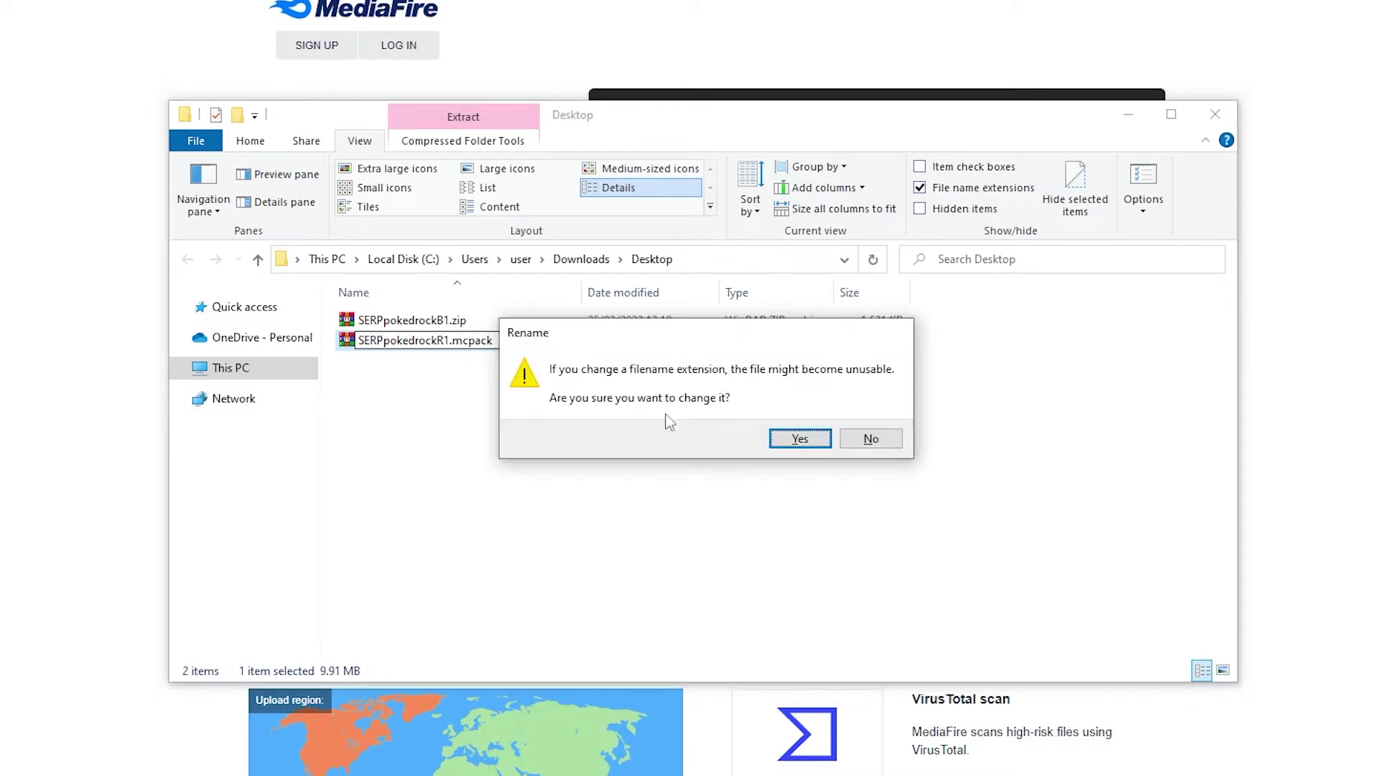
left_click(798, 439)
Rename SERPpokedrockB1.zip to SERPpokedrockB1.mcaddon and accept the extension change.
right_click(458, 324)
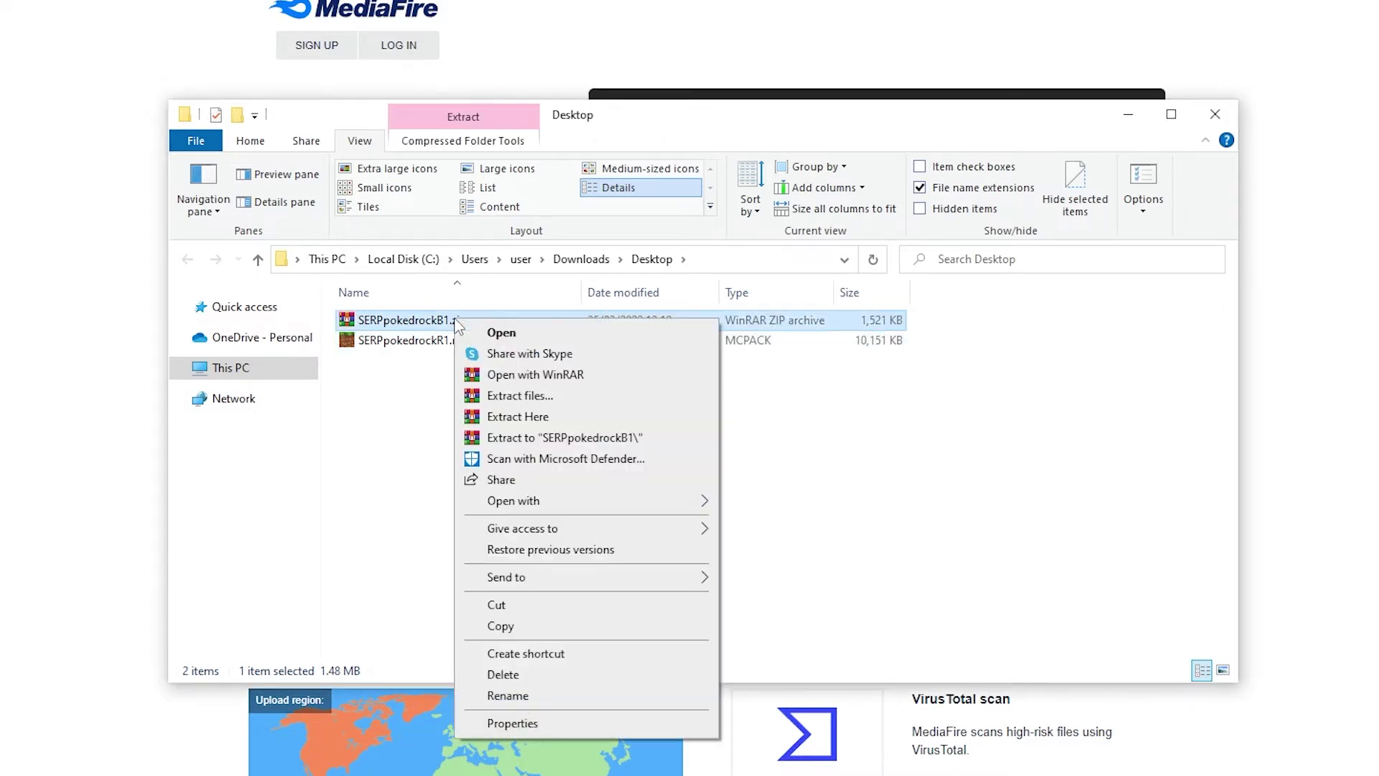
left_click(508, 696)
left_click_drag(468, 321, 454, 321)
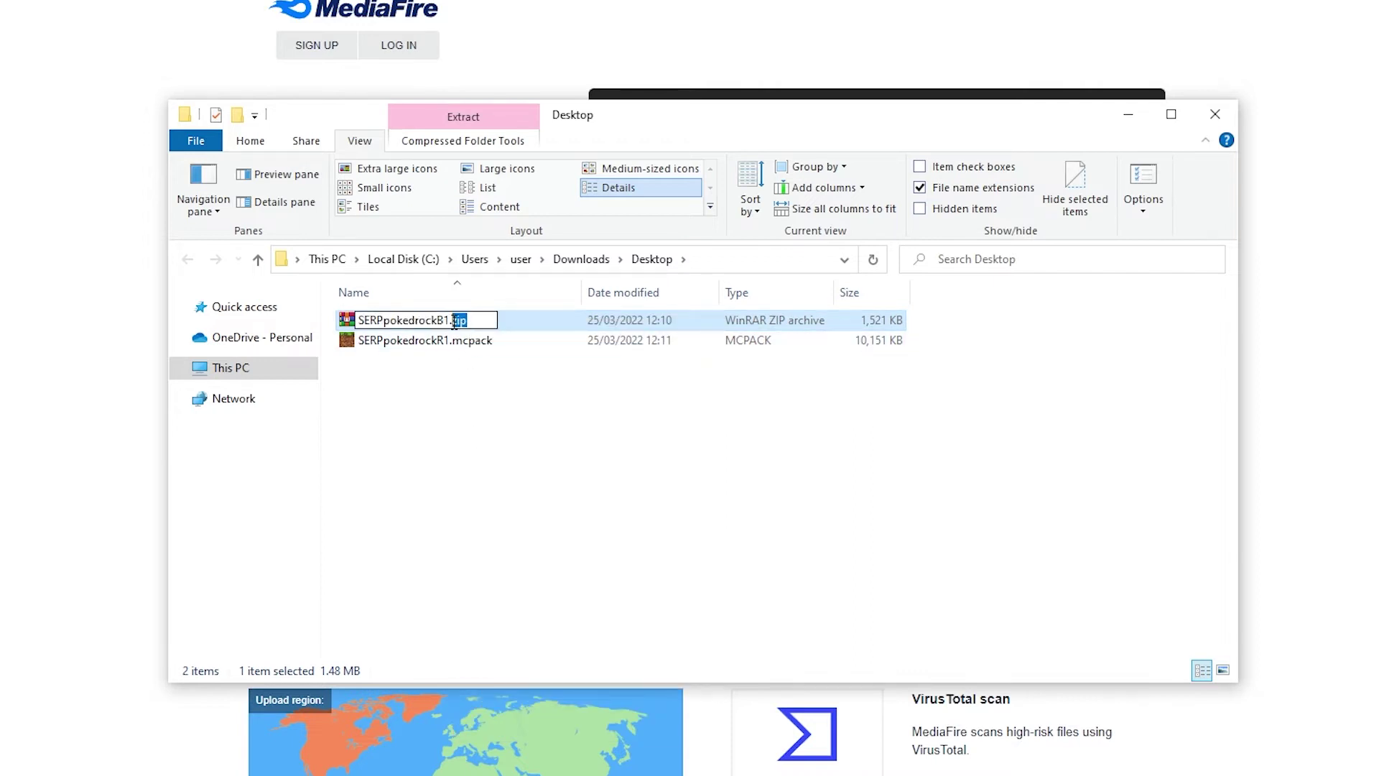
type("mcaddon")
key("Return")
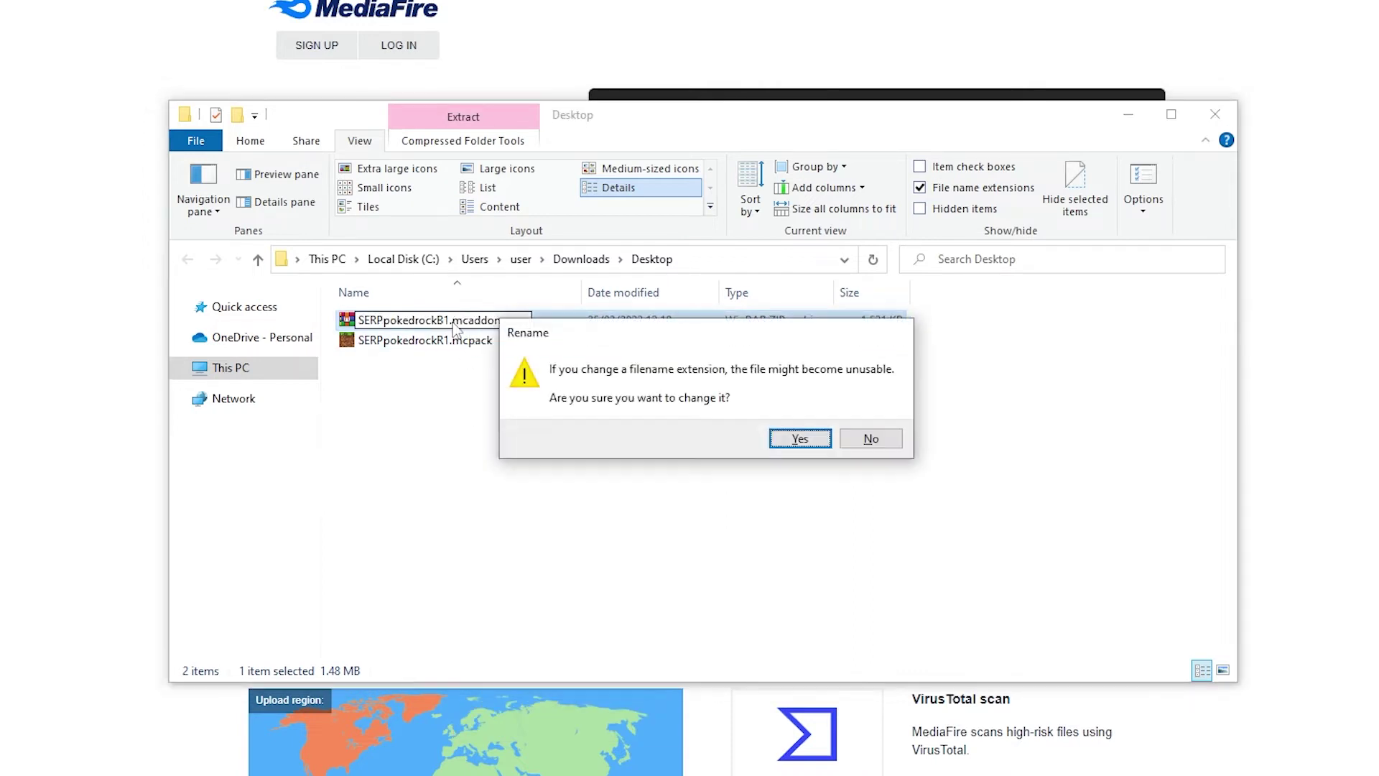
left_click(797, 438)
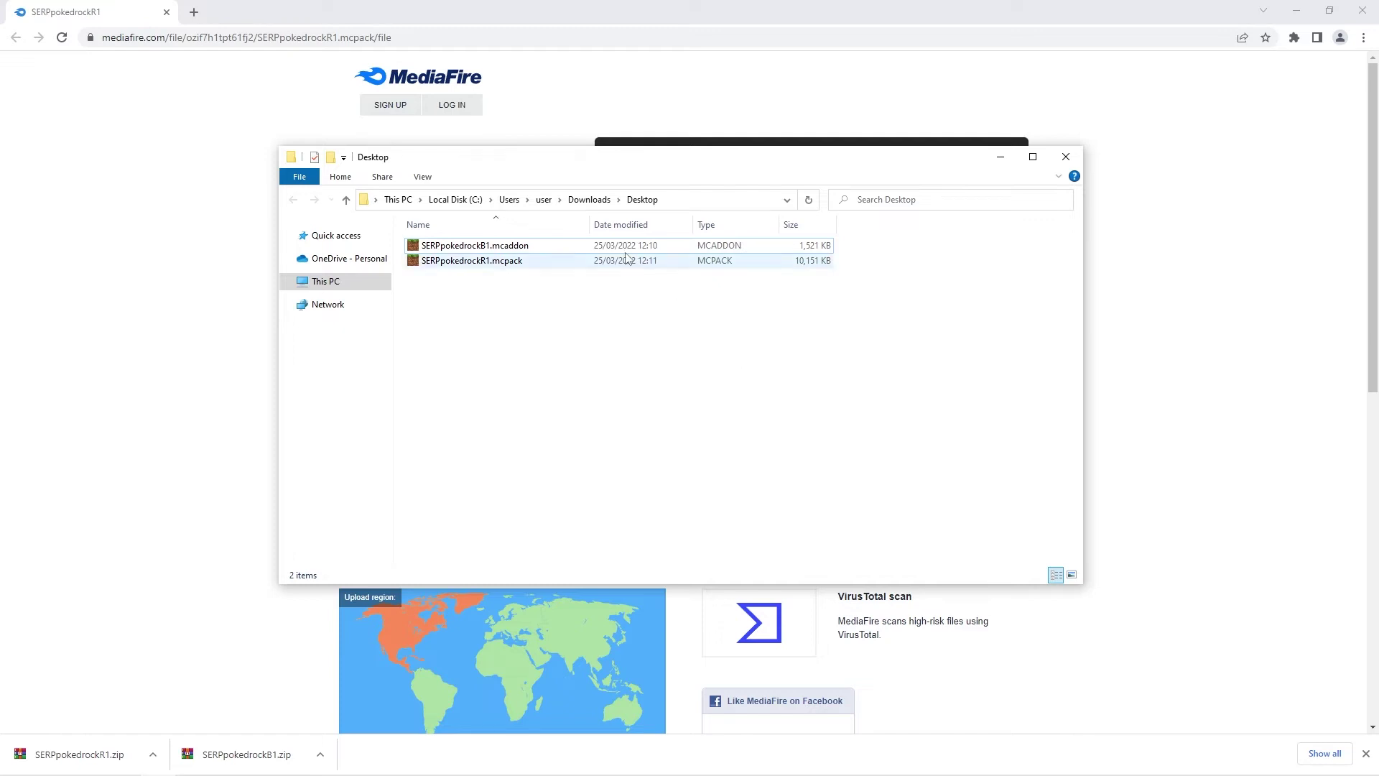
Import SERPpokedrockB1.mcaddon into Minecraft, return to the file folder, and import SERPpokedrockR1.mcpack as well.
double_click(512, 244)
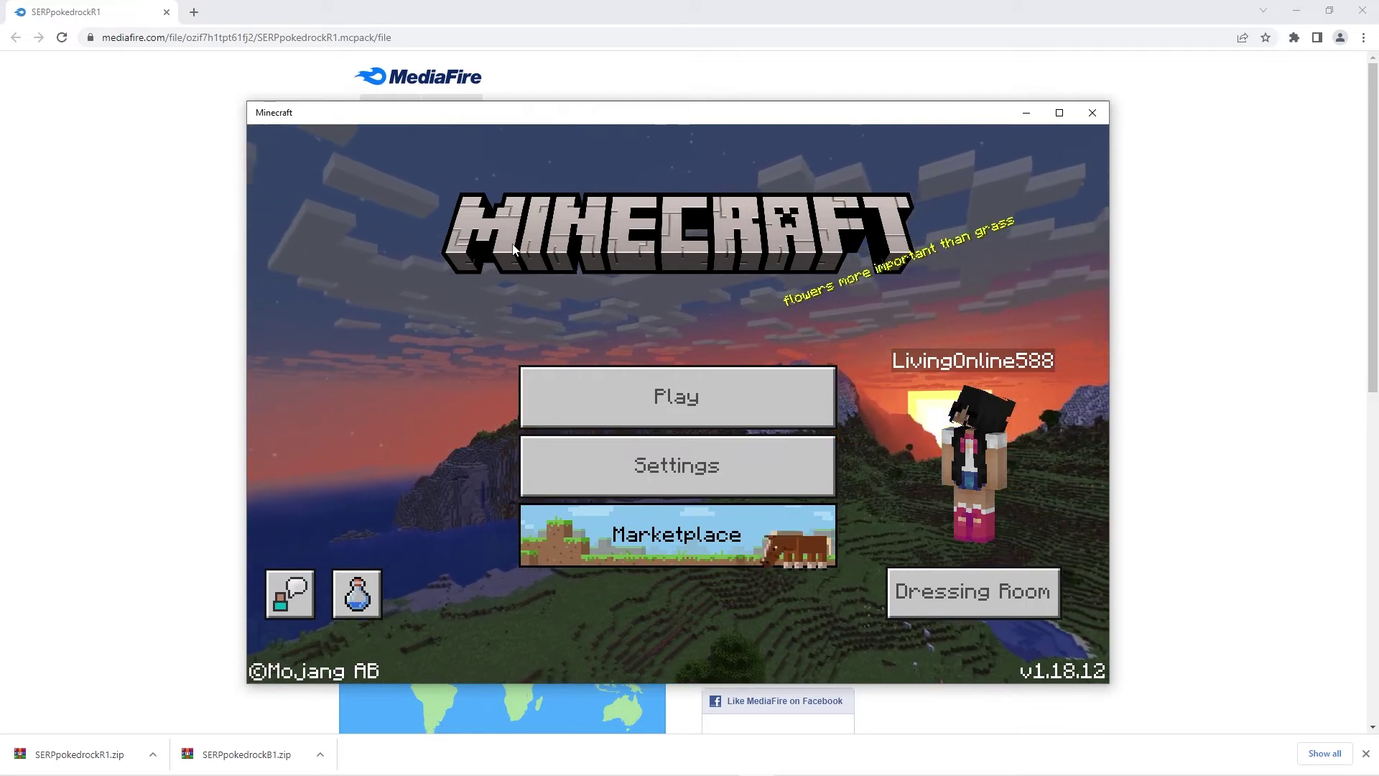
left_click(1027, 113)
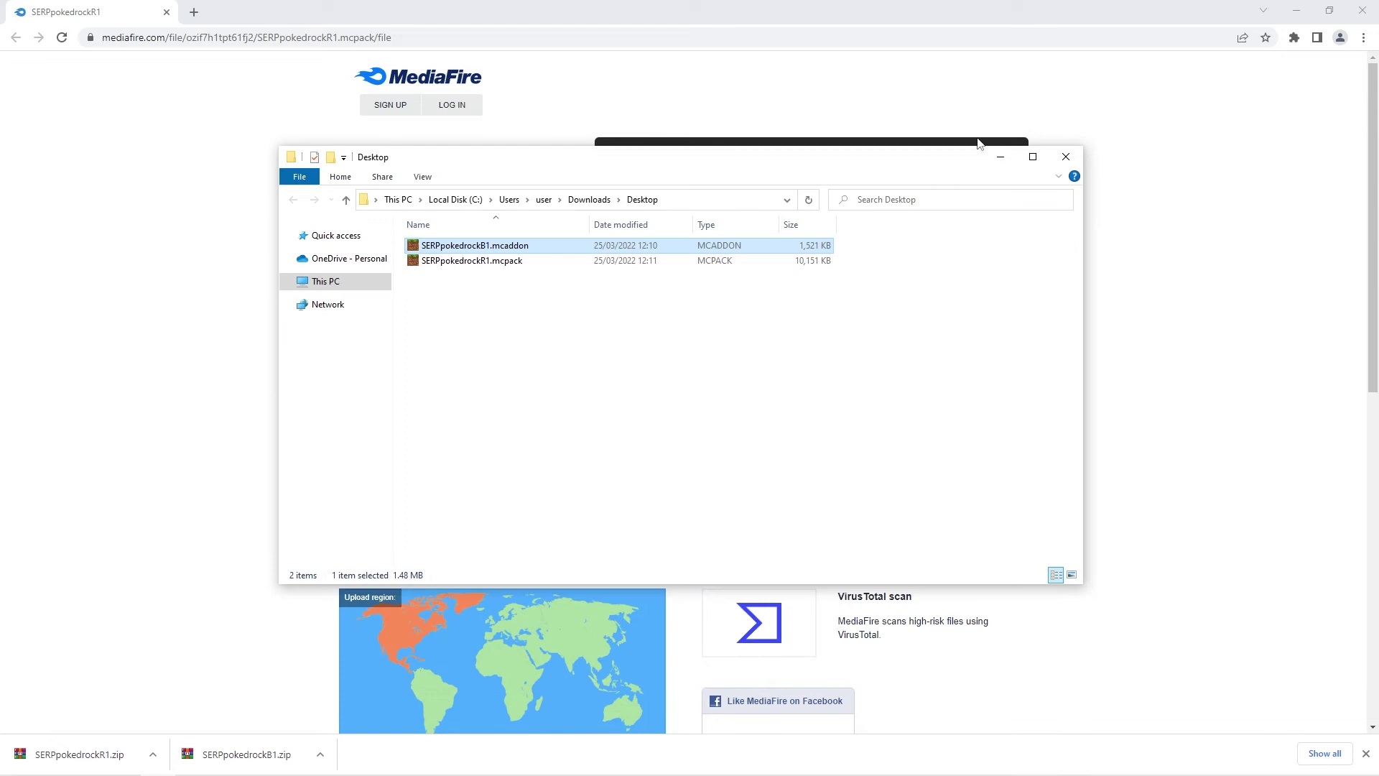
double_click(491, 261)
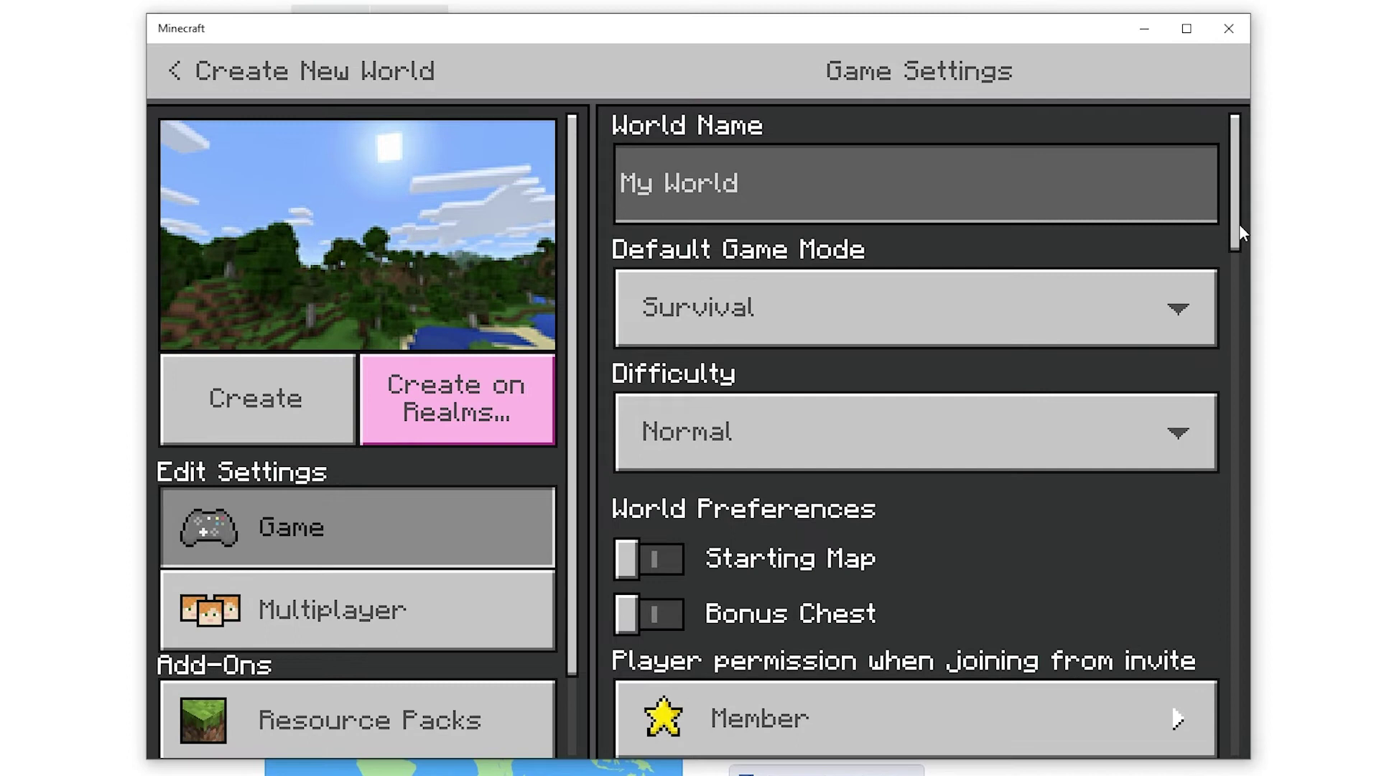
Turn on the Additional Modding Capabilities experiment in the new world's game settings and confirm the activation.
left_click_drag(1239, 223, 1209, 588)
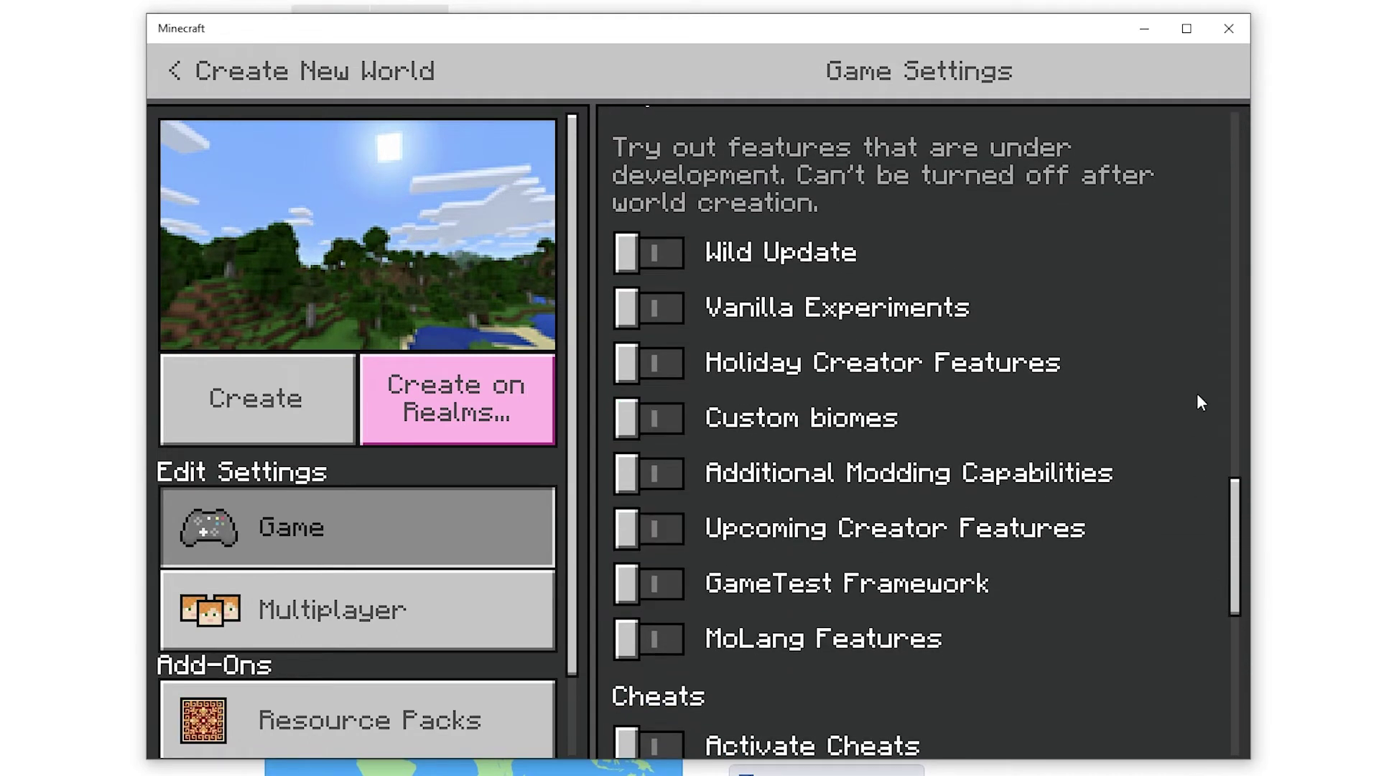
left_click(721, 474)
left_click(701, 495)
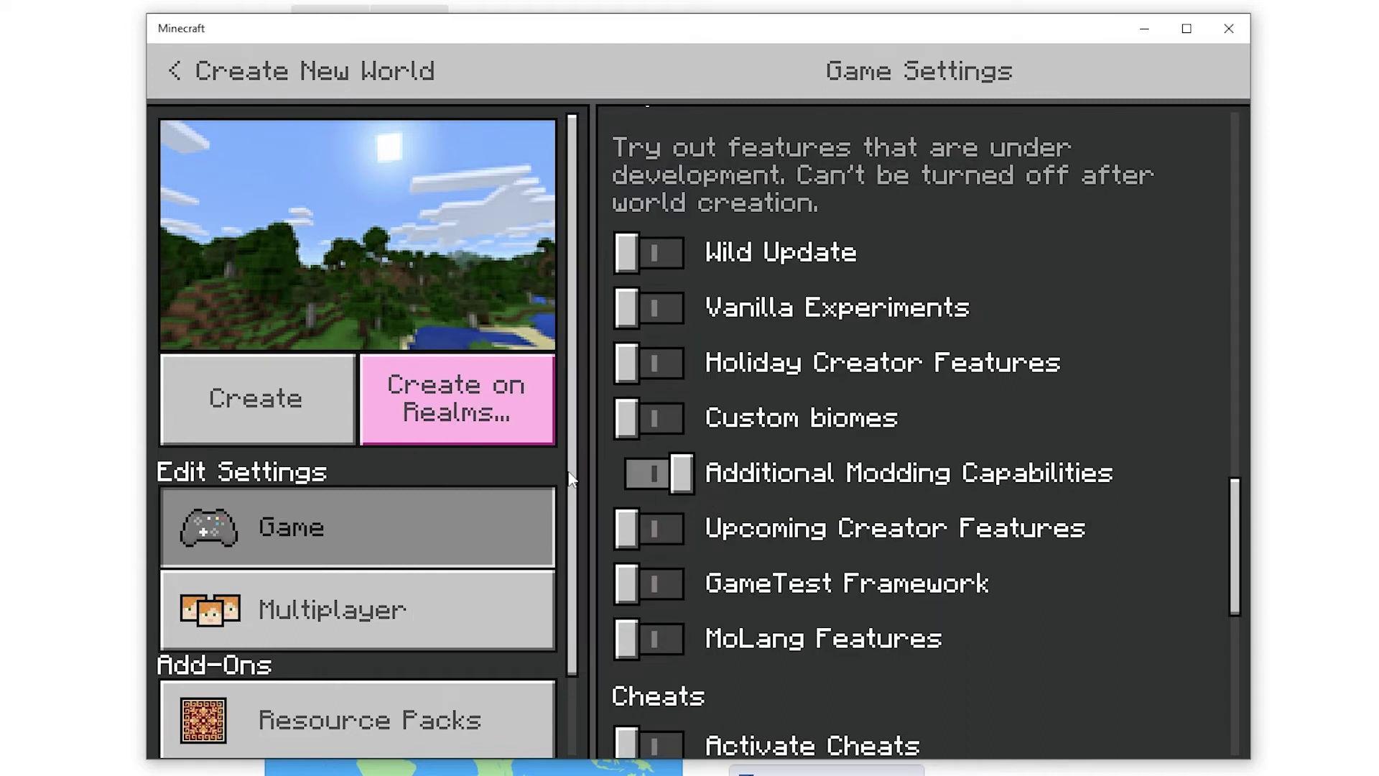
Activate the SERP Pokédrock 1 R resource pack for the new world.
scroll(564, 554, "down", 2)
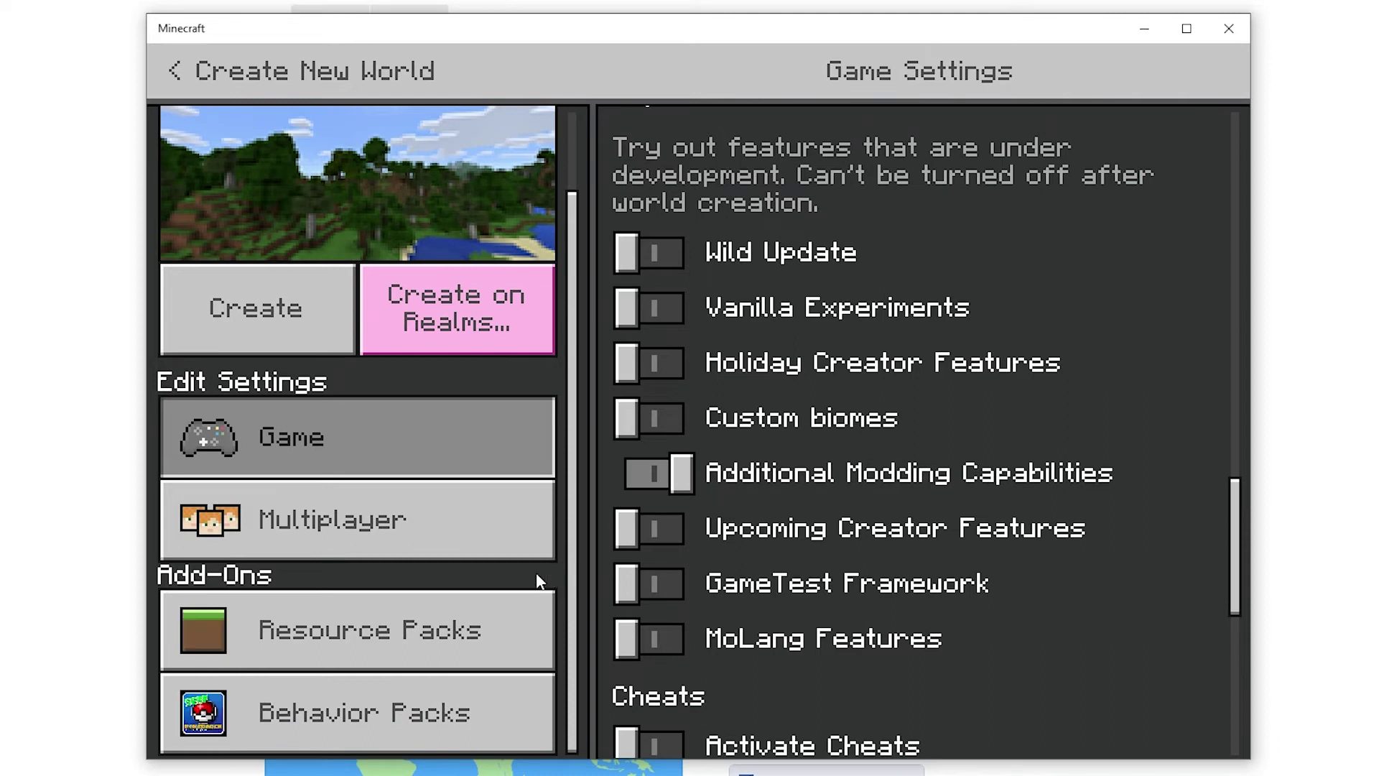
left_click(497, 618)
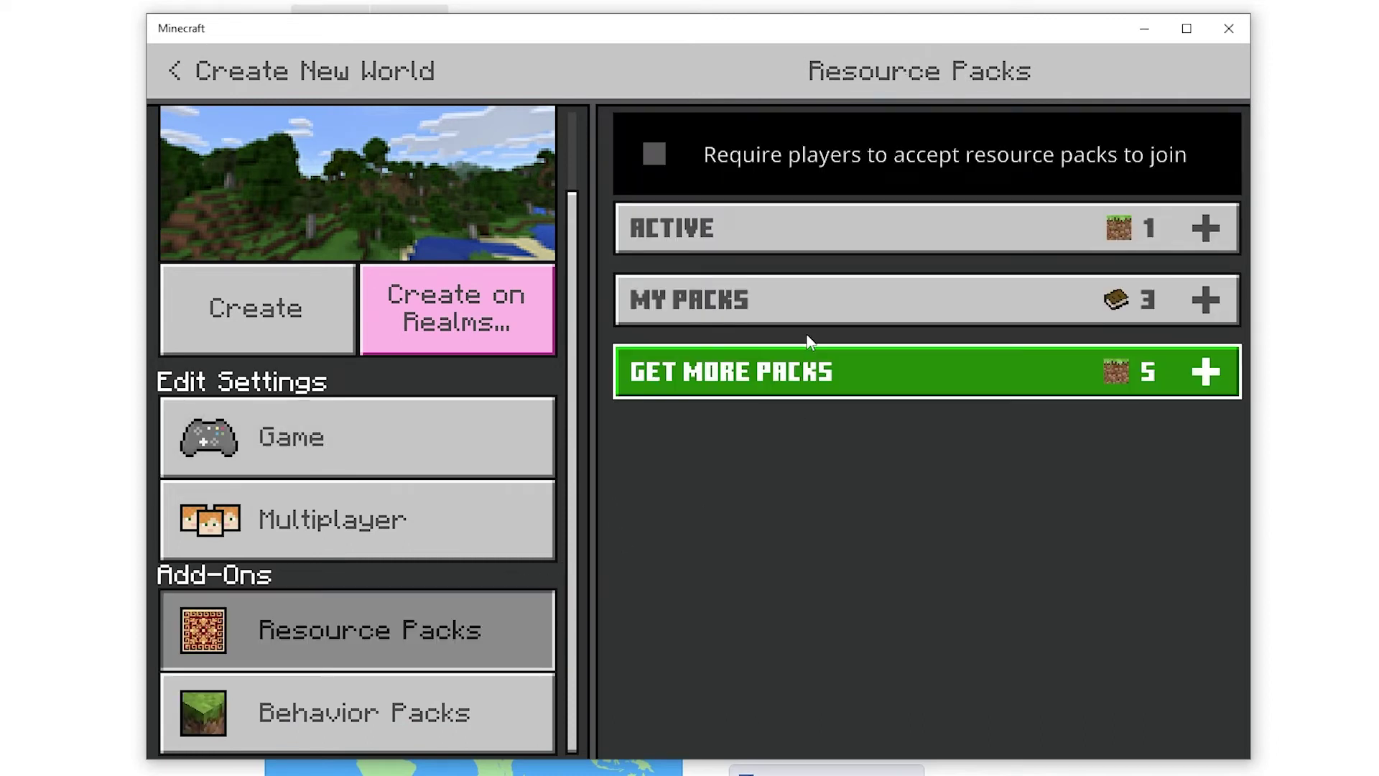
left_click(786, 300)
left_click(786, 365)
left_click(908, 498)
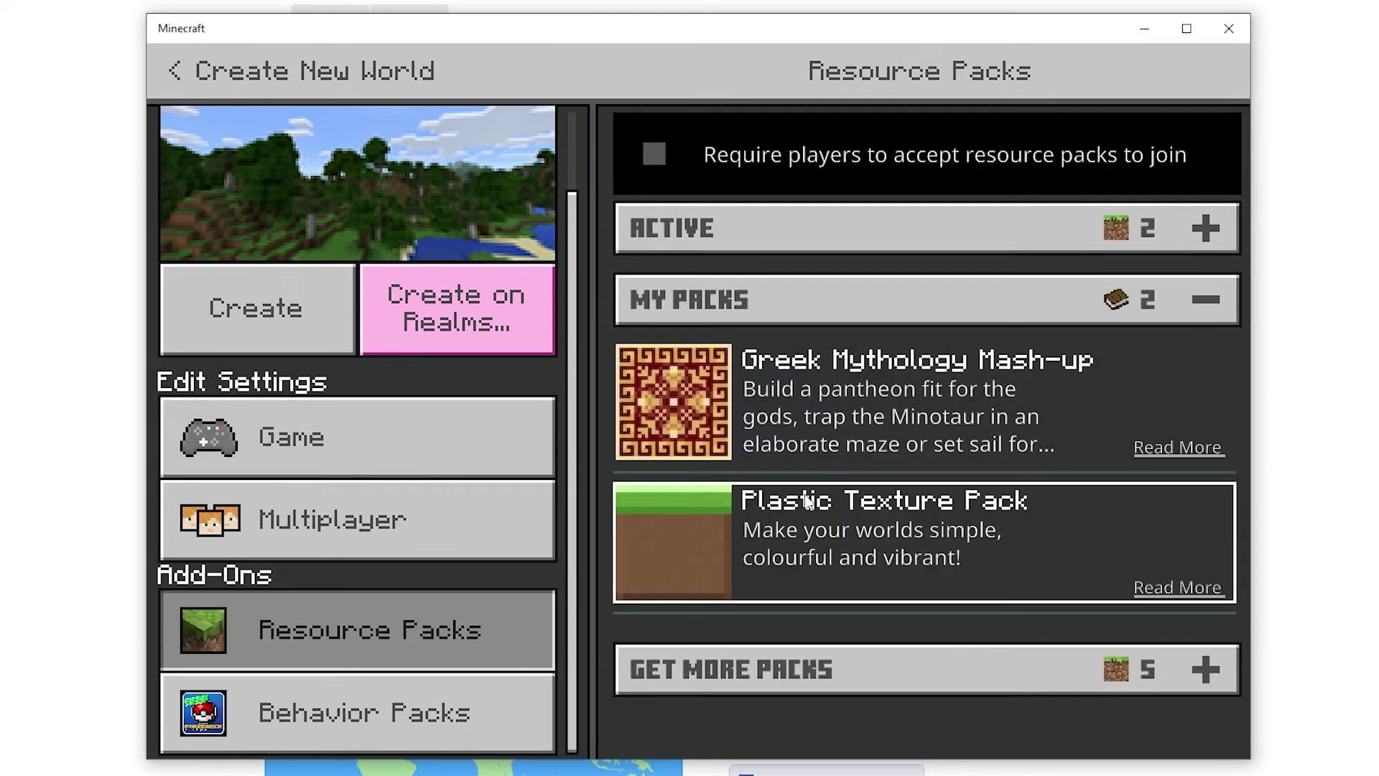
Activate the SERP Pokédrock 1 B behavior pack for the new world and agree to turn off achievements.
left_click(492, 686)
left_click(746, 218)
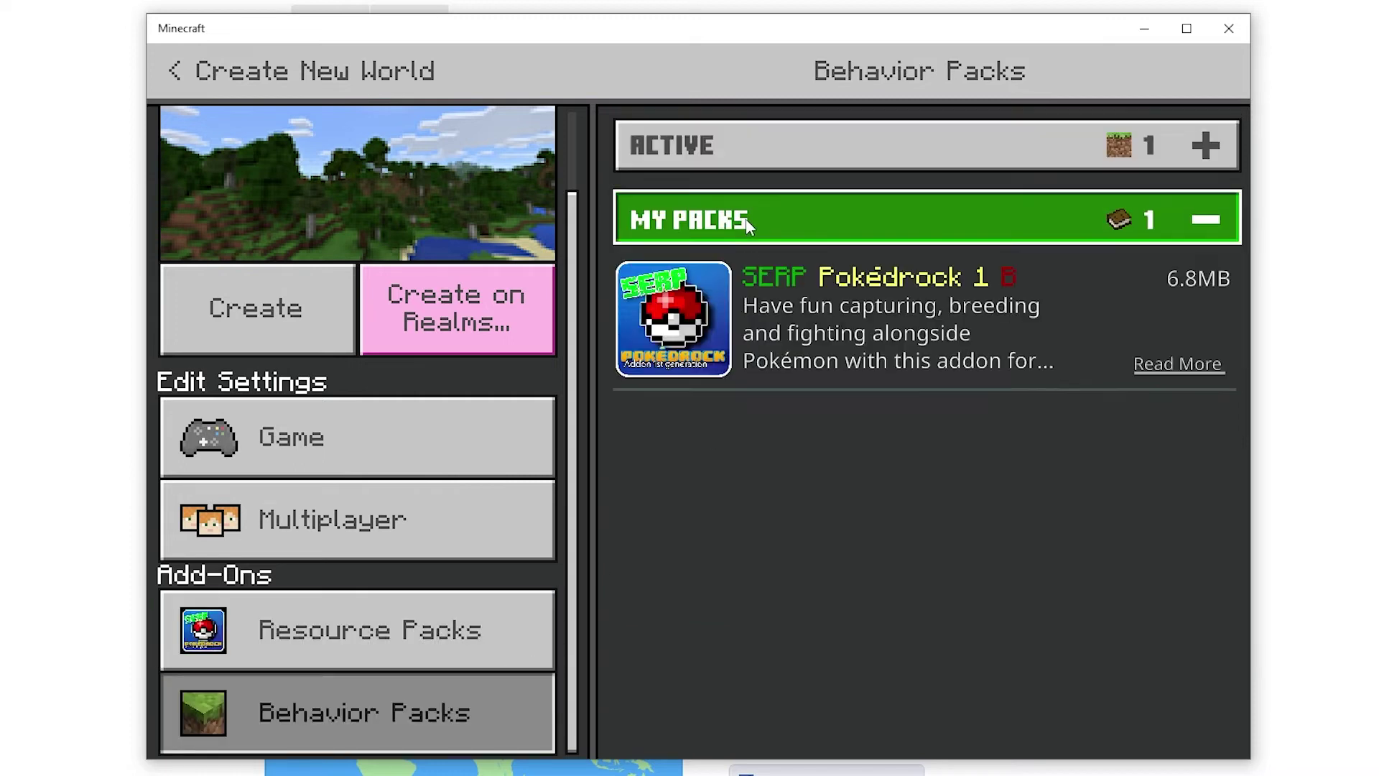
left_click(767, 305)
left_click(833, 428)
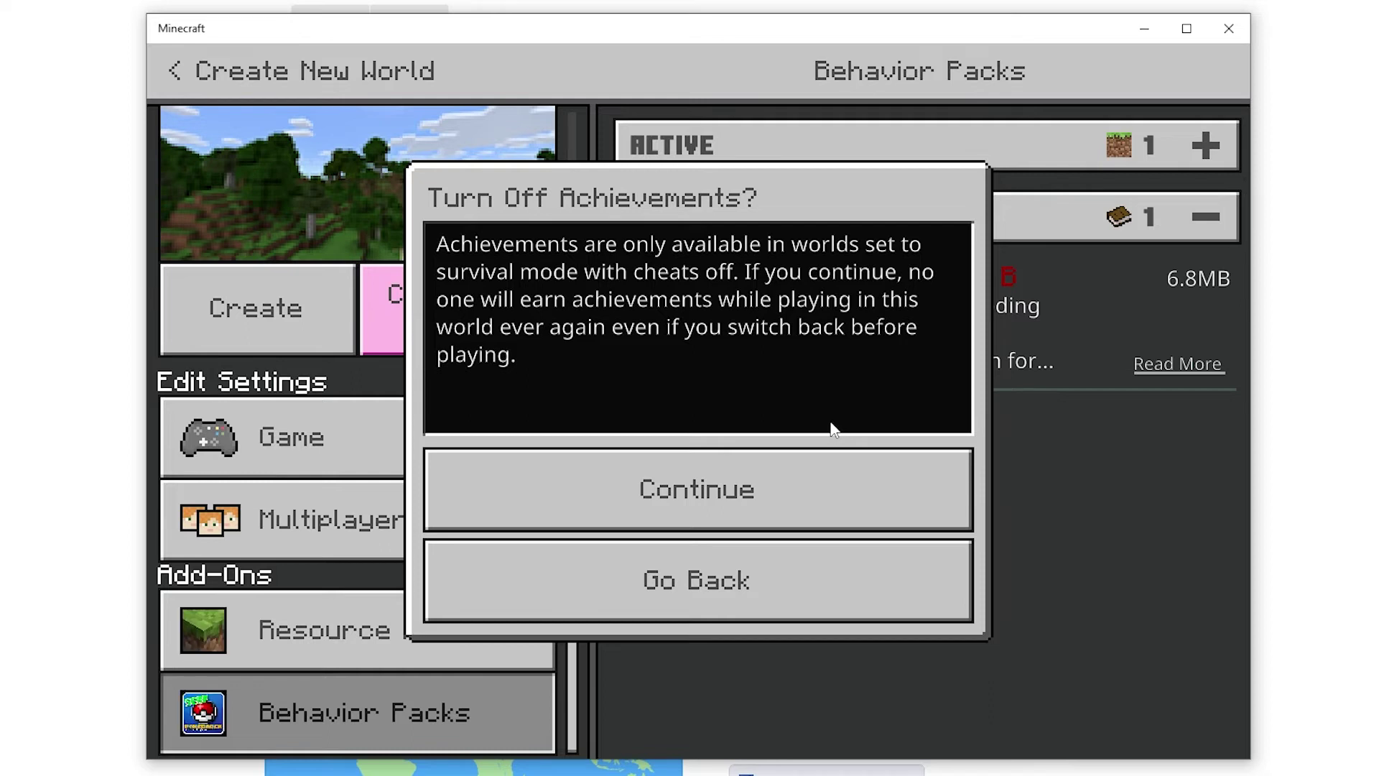
left_click(743, 485)
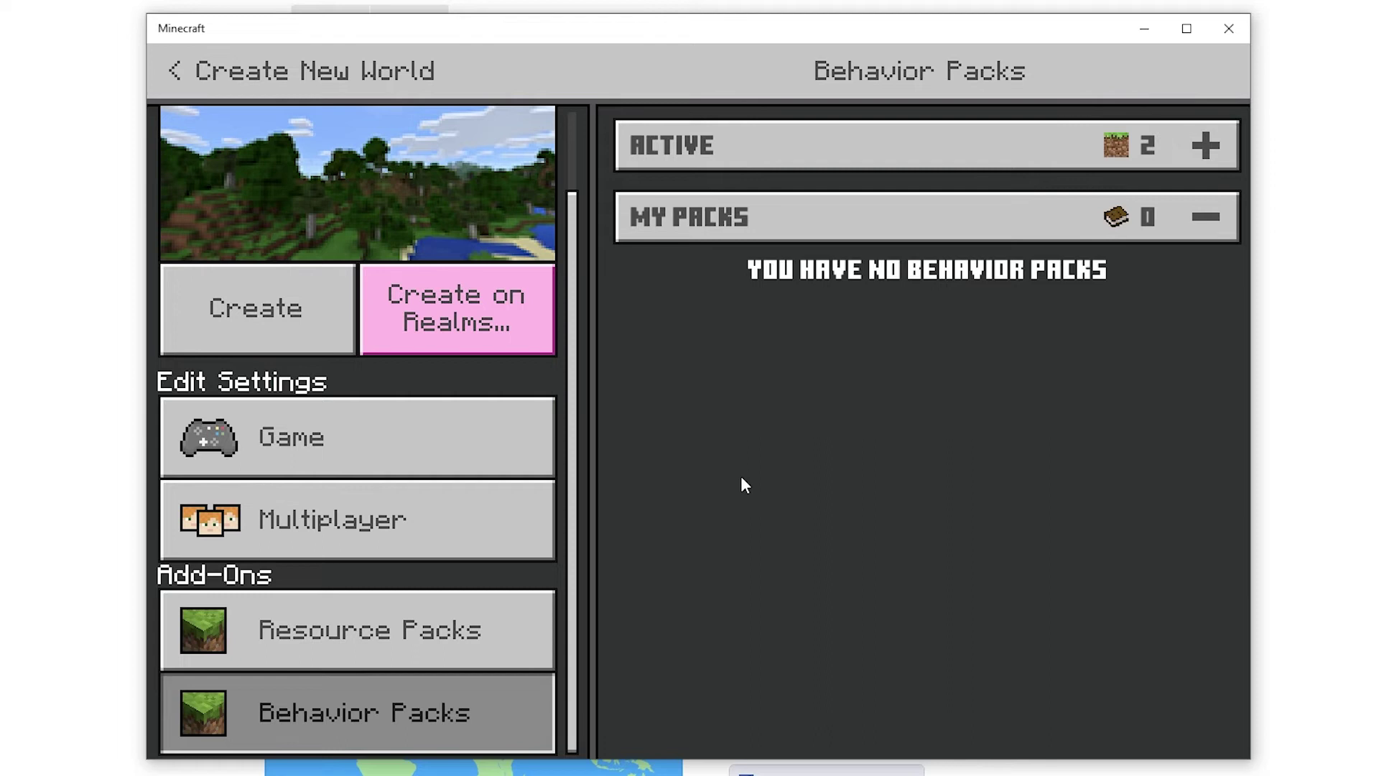
Create the new world with the activated packs and walk forward in it to look around.
left_click(279, 323)
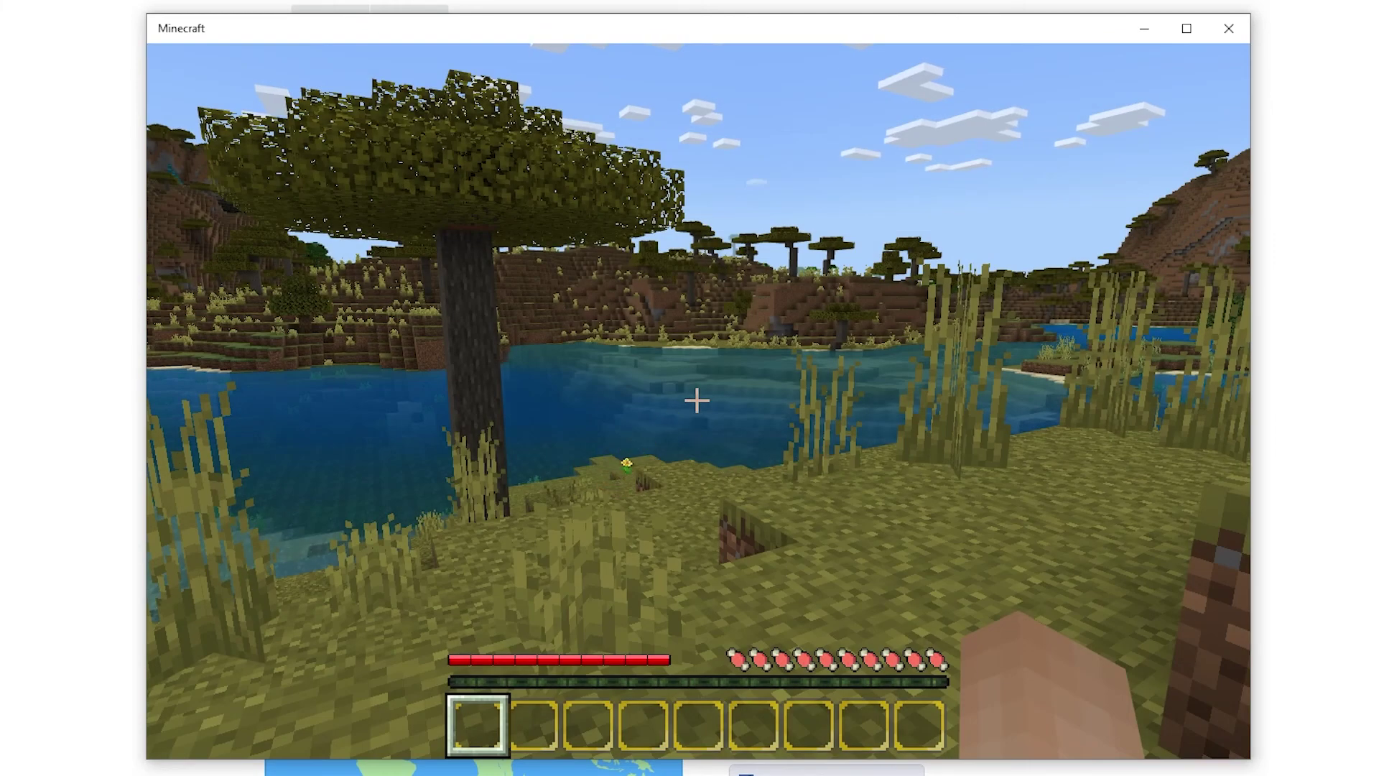
key("w")
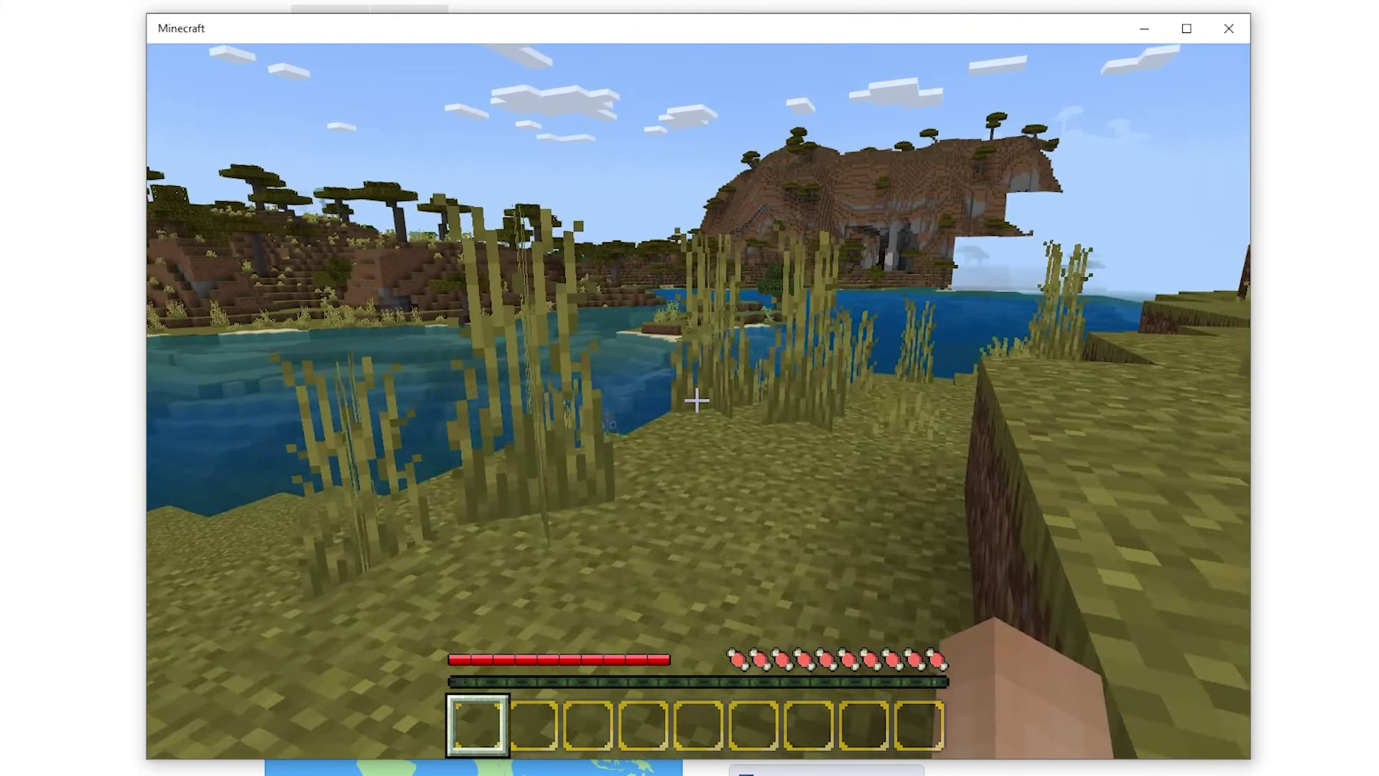
key("w")
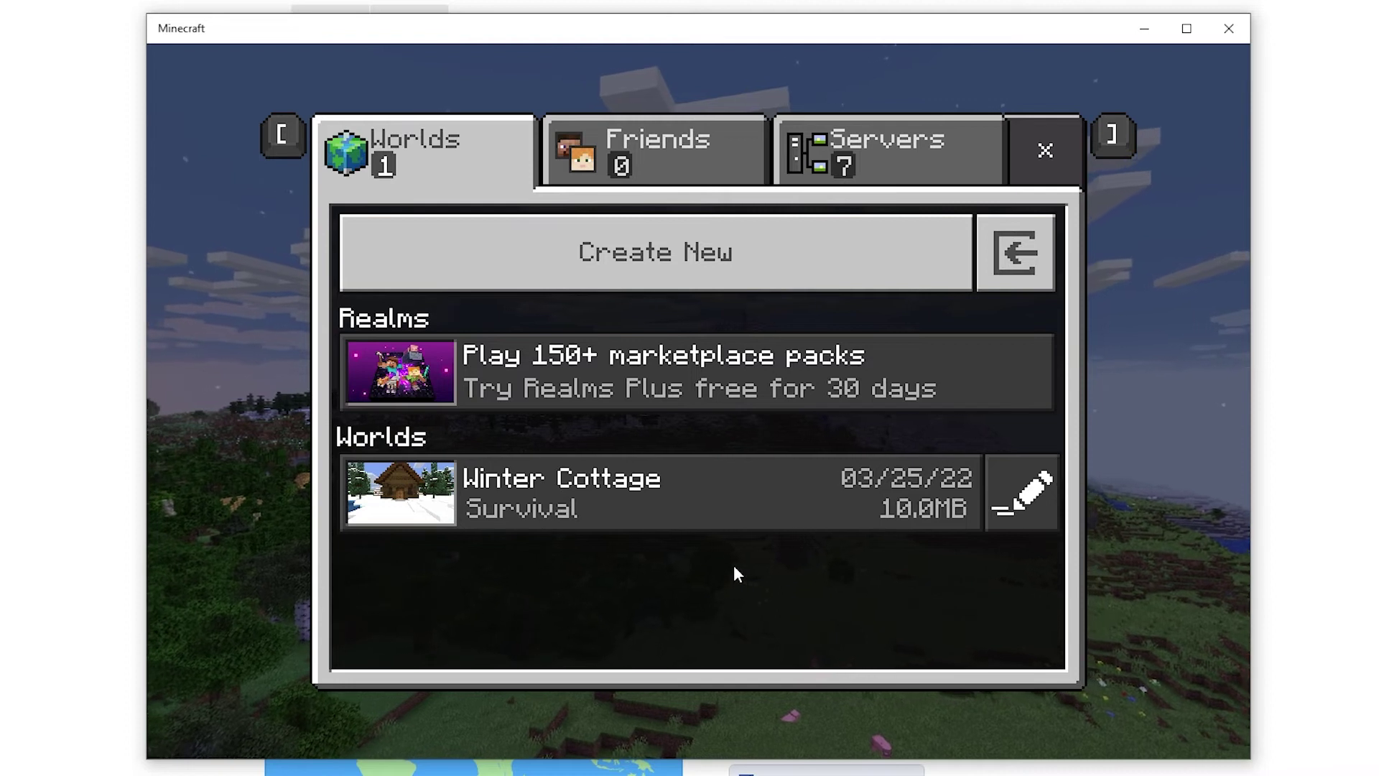
Enable Additional Modding Capabilities in the Winter Cottage world's settings and agree to create a copy with experiments turned on.
left_click(1020, 514)
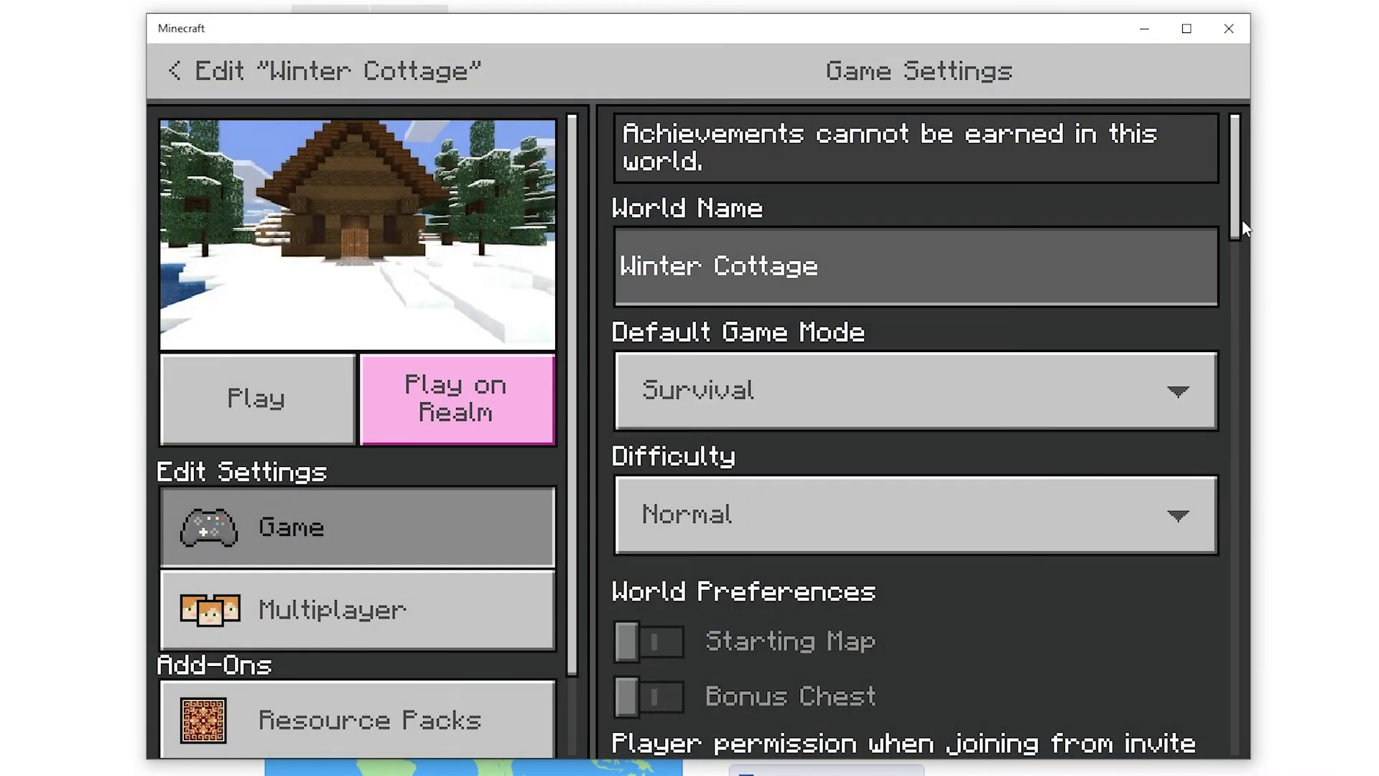
scroll(1236, 341, "down", 5)
left_click_drag(1233, 548, 1231, 595)
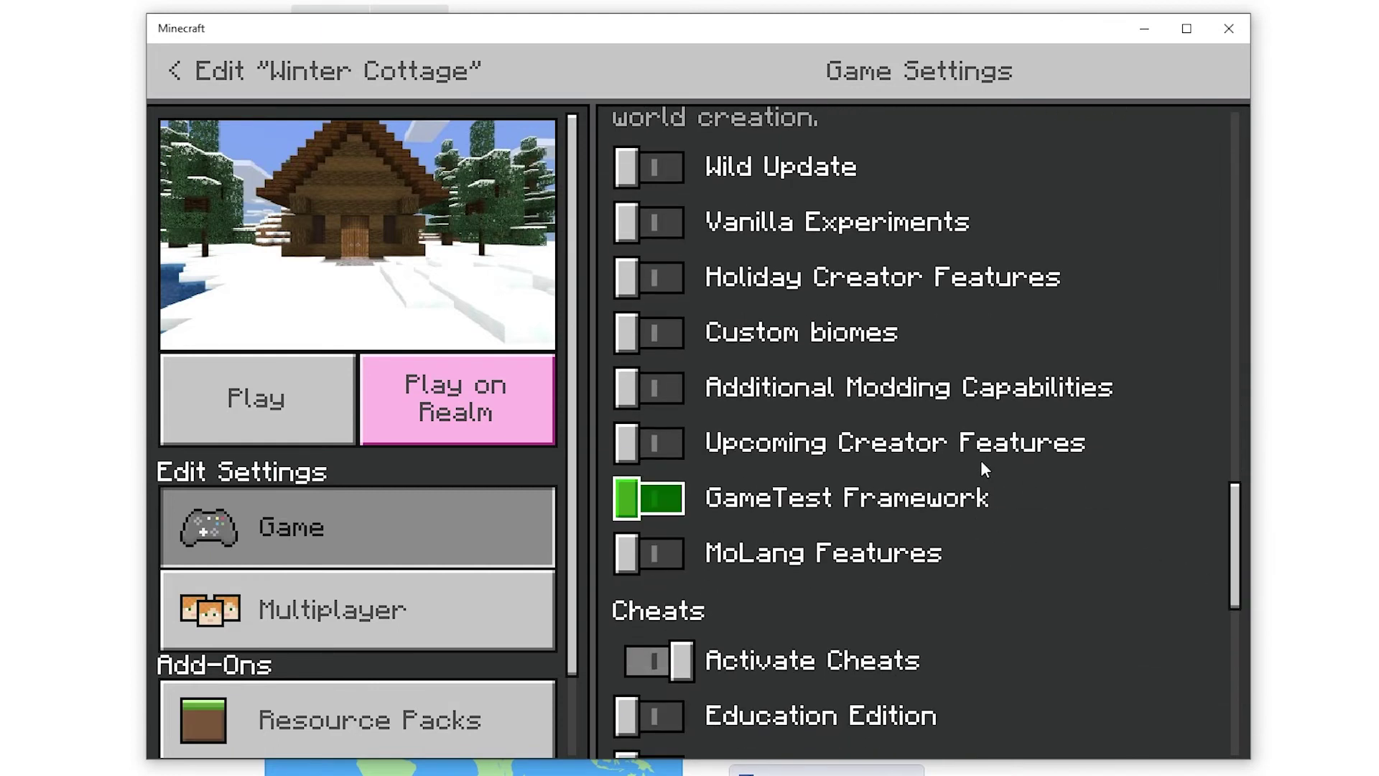
left_click(671, 387)
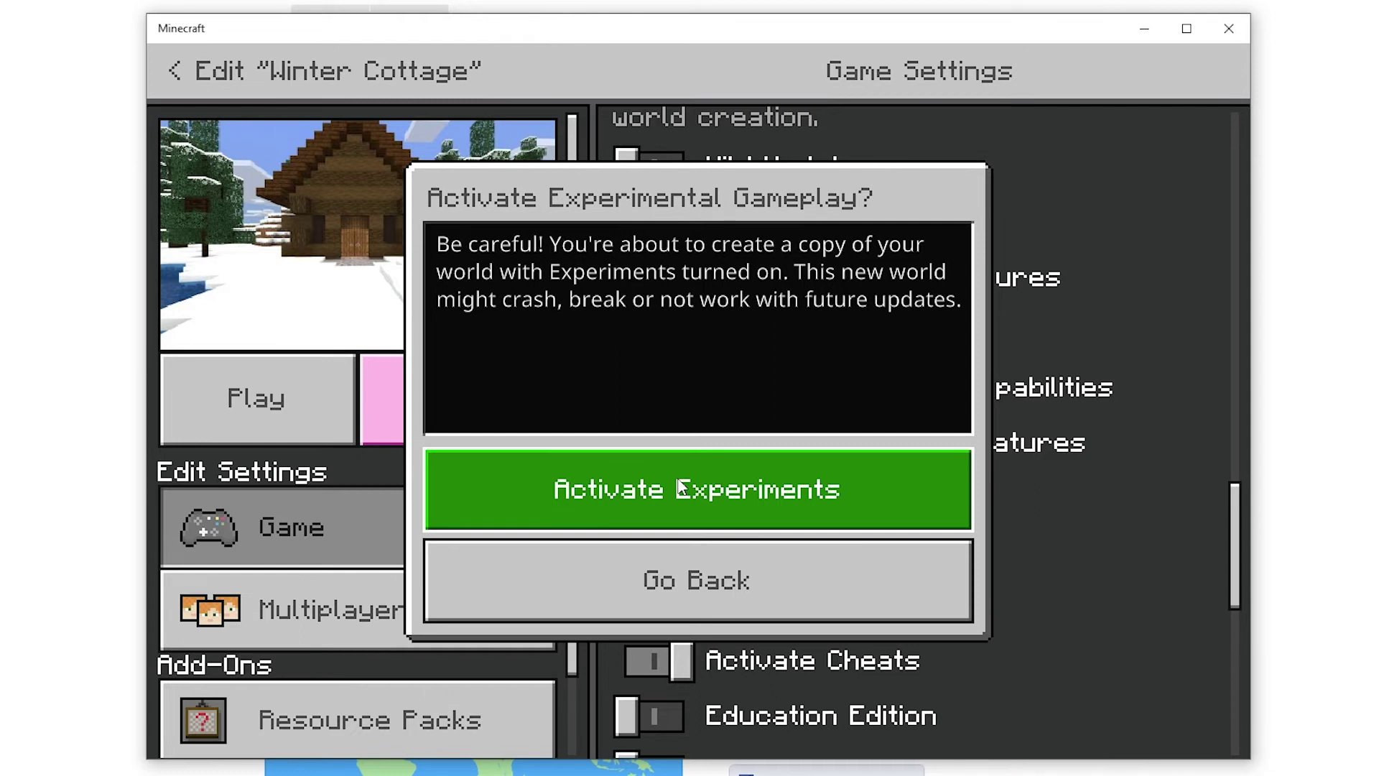
left_click(680, 486)
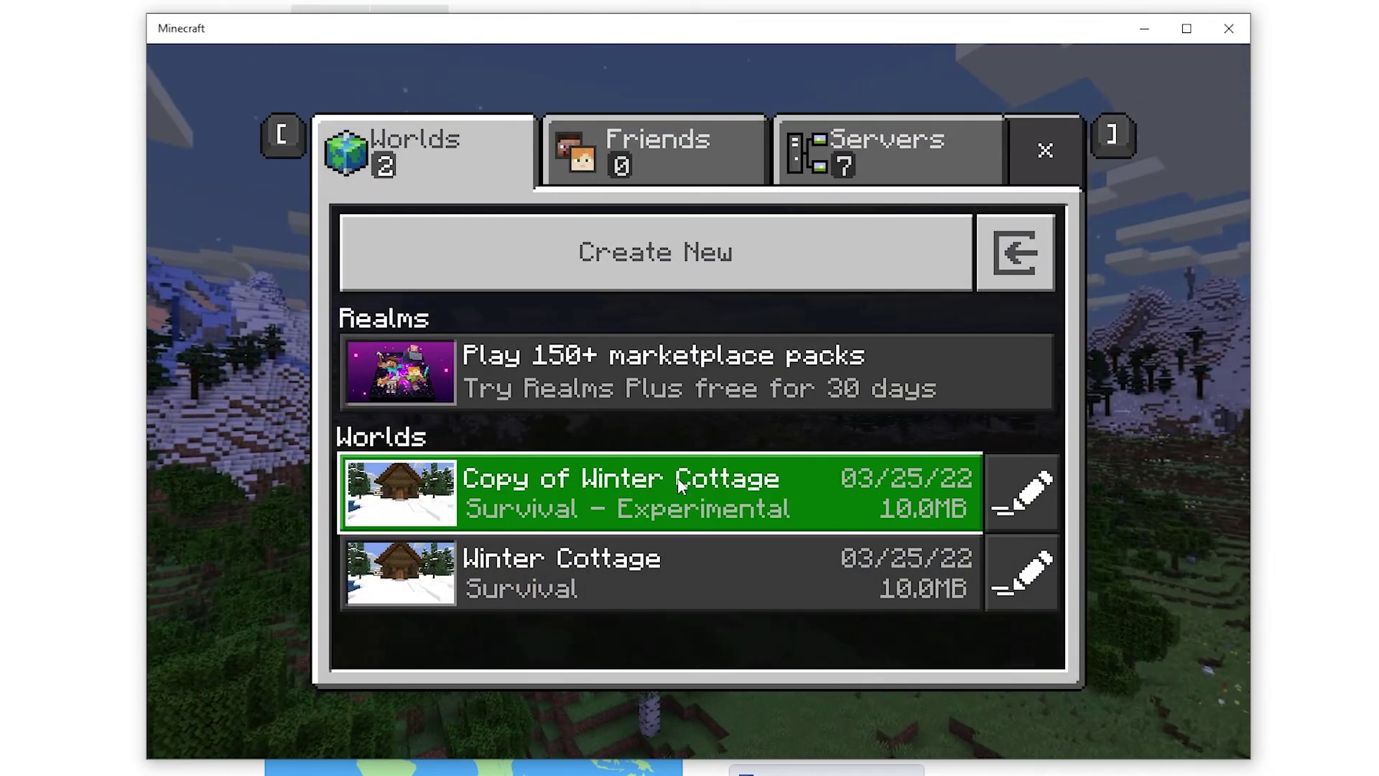
Open the settings of Copy of Winter Cottage and activate the SERP Pokédrock 1 R resource pack.
left_click(1020, 493)
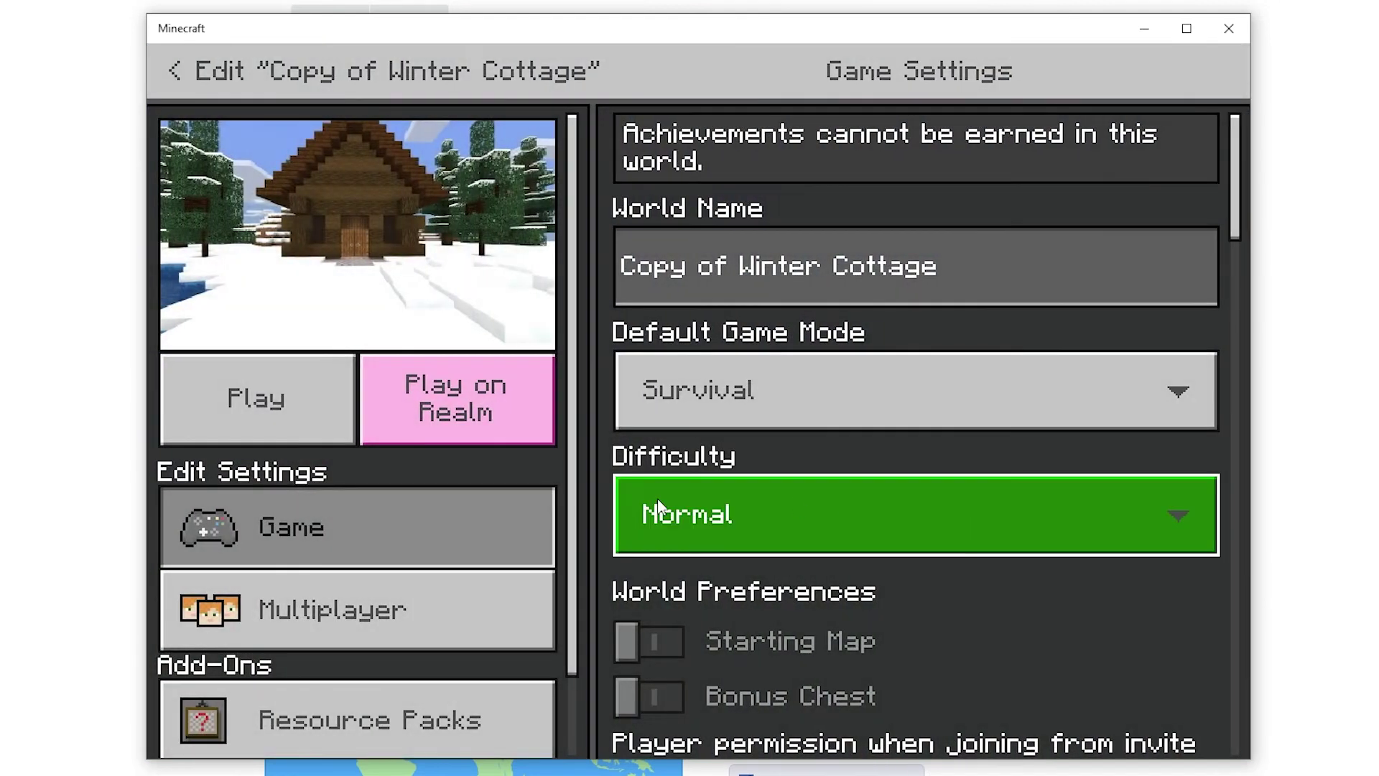
scroll(559, 567, "down", 2)
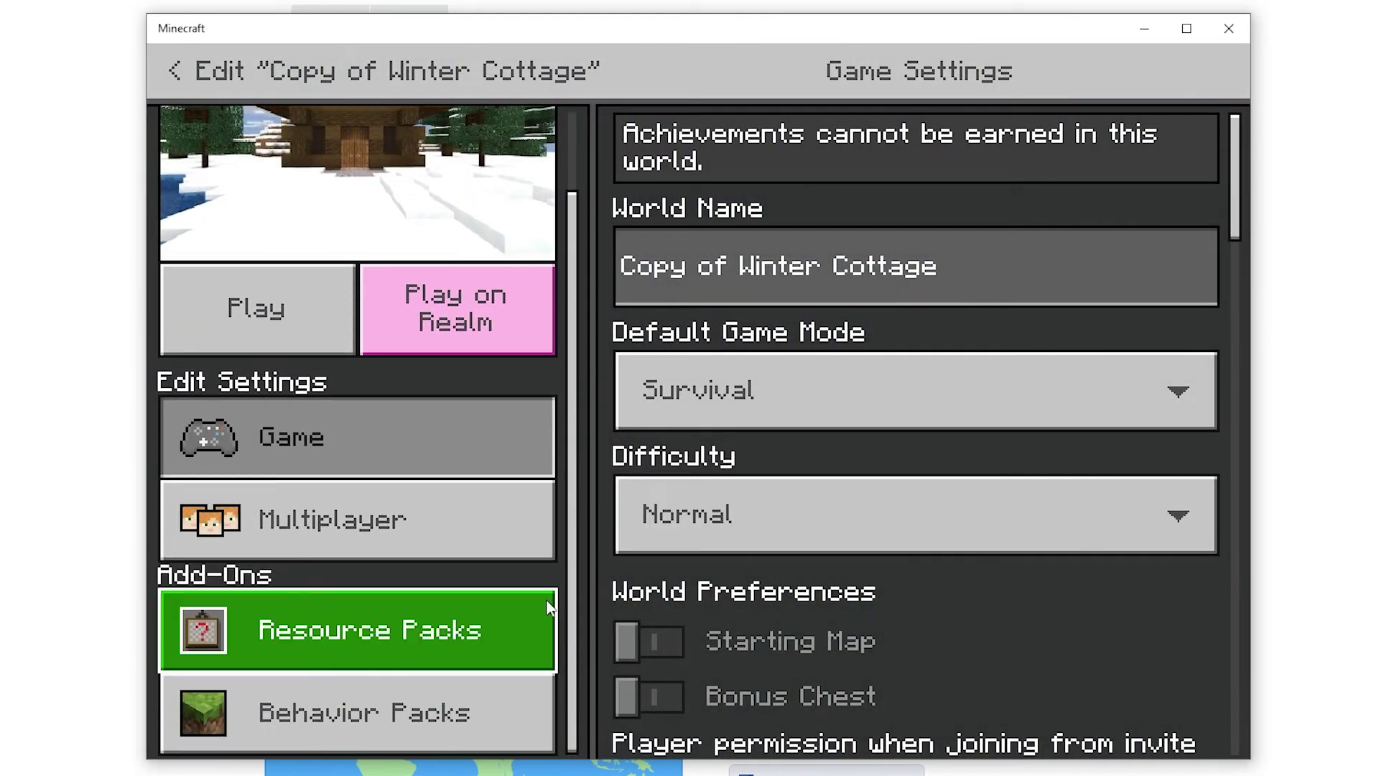
left_click(548, 607)
left_click(916, 301)
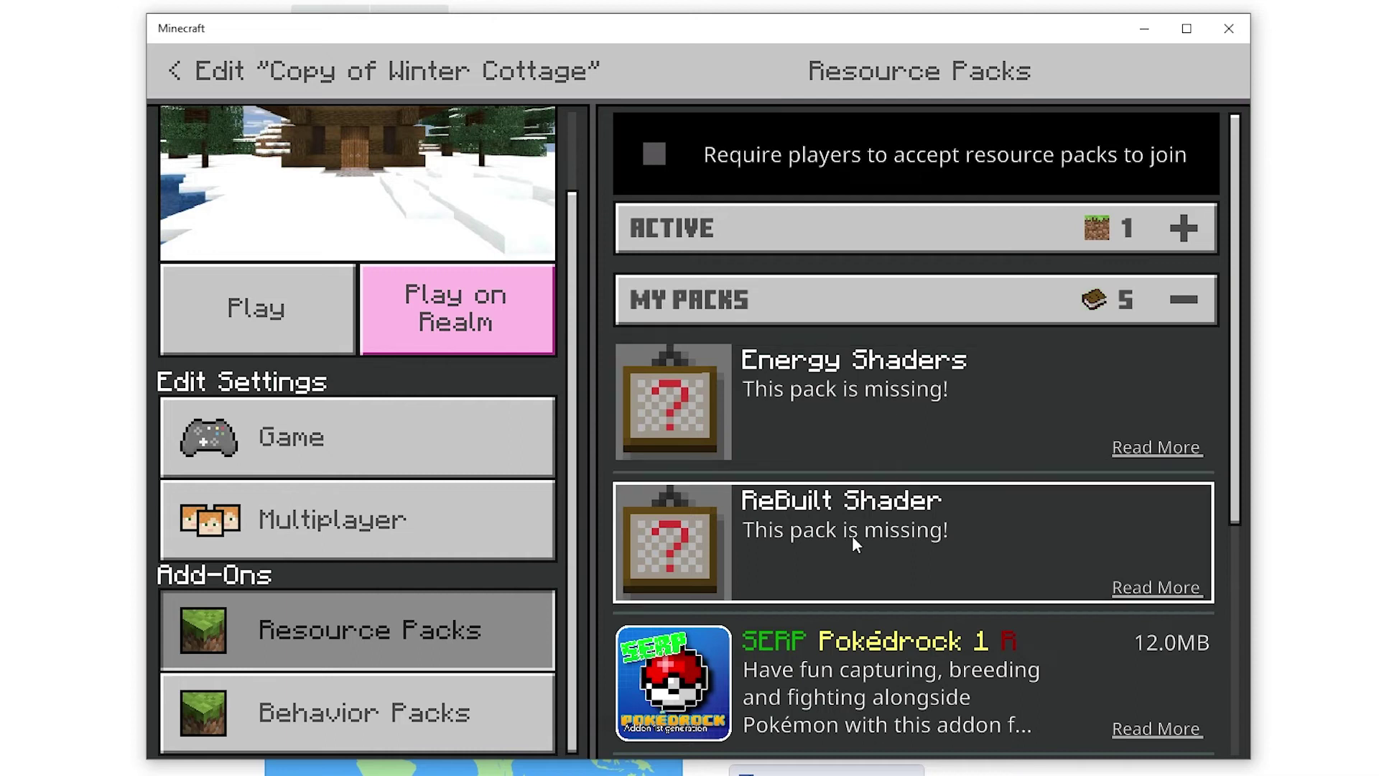
left_click(844, 632)
left_click(861, 705)
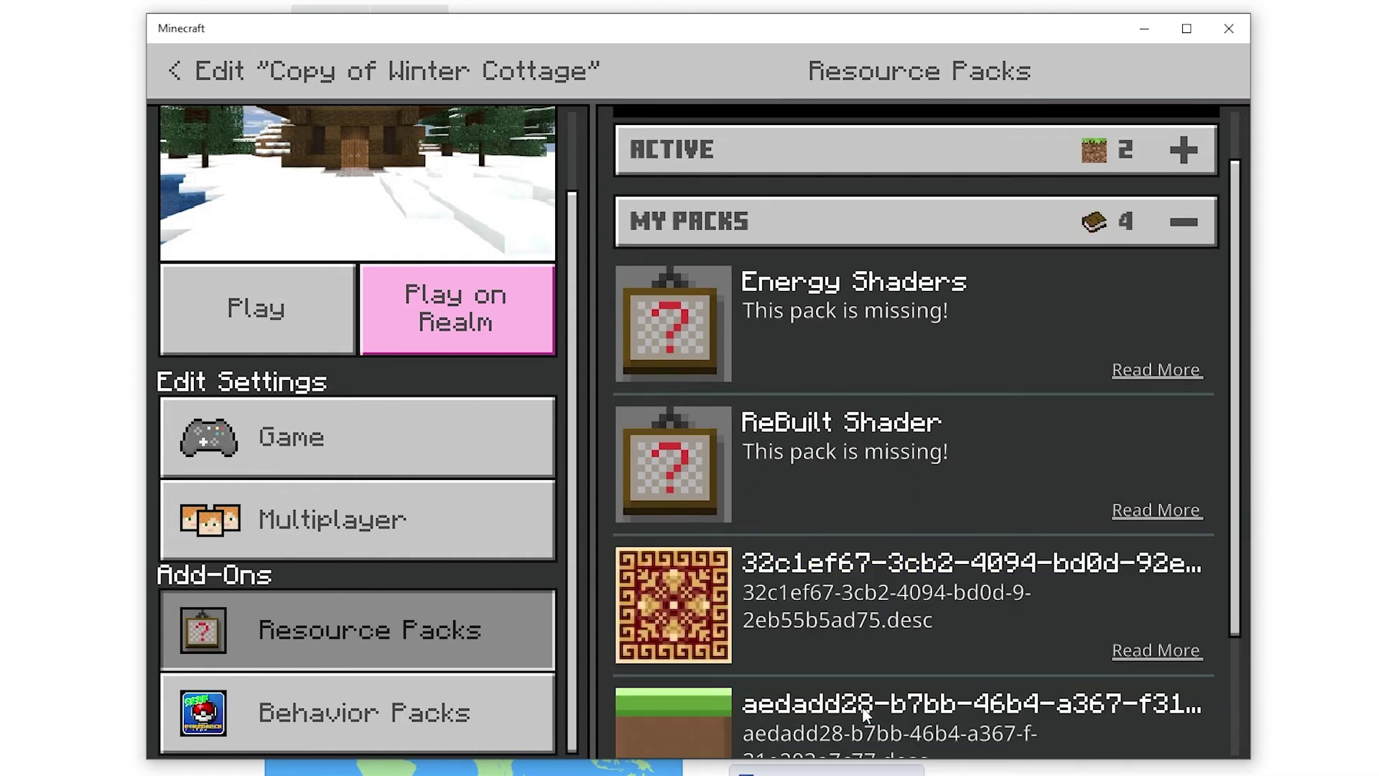
Activate the SERP Pokédrock 1 B behavior pack for Copy of Winter Cottage and start playing that world.
left_click(476, 686)
left_click(740, 228)
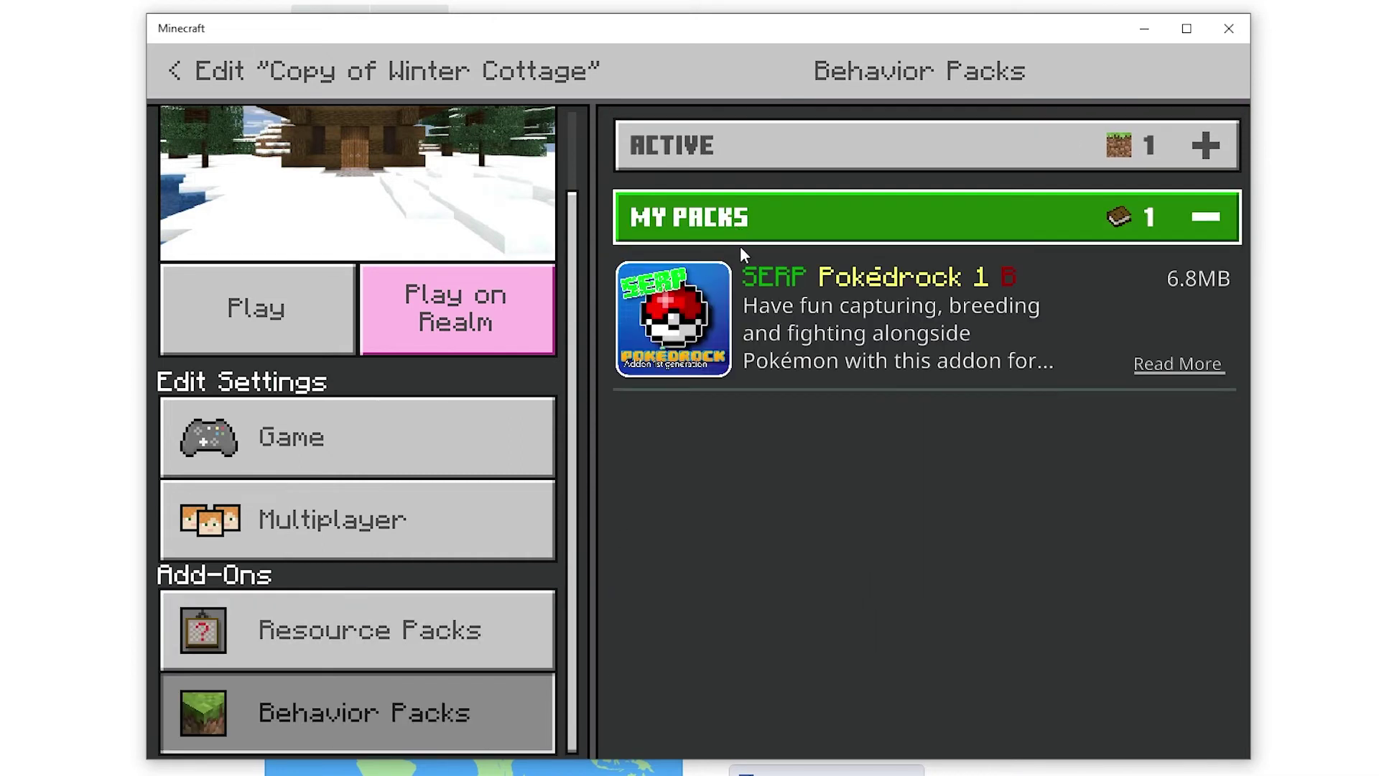
left_click(769, 309)
left_click(798, 409)
left_click(783, 486)
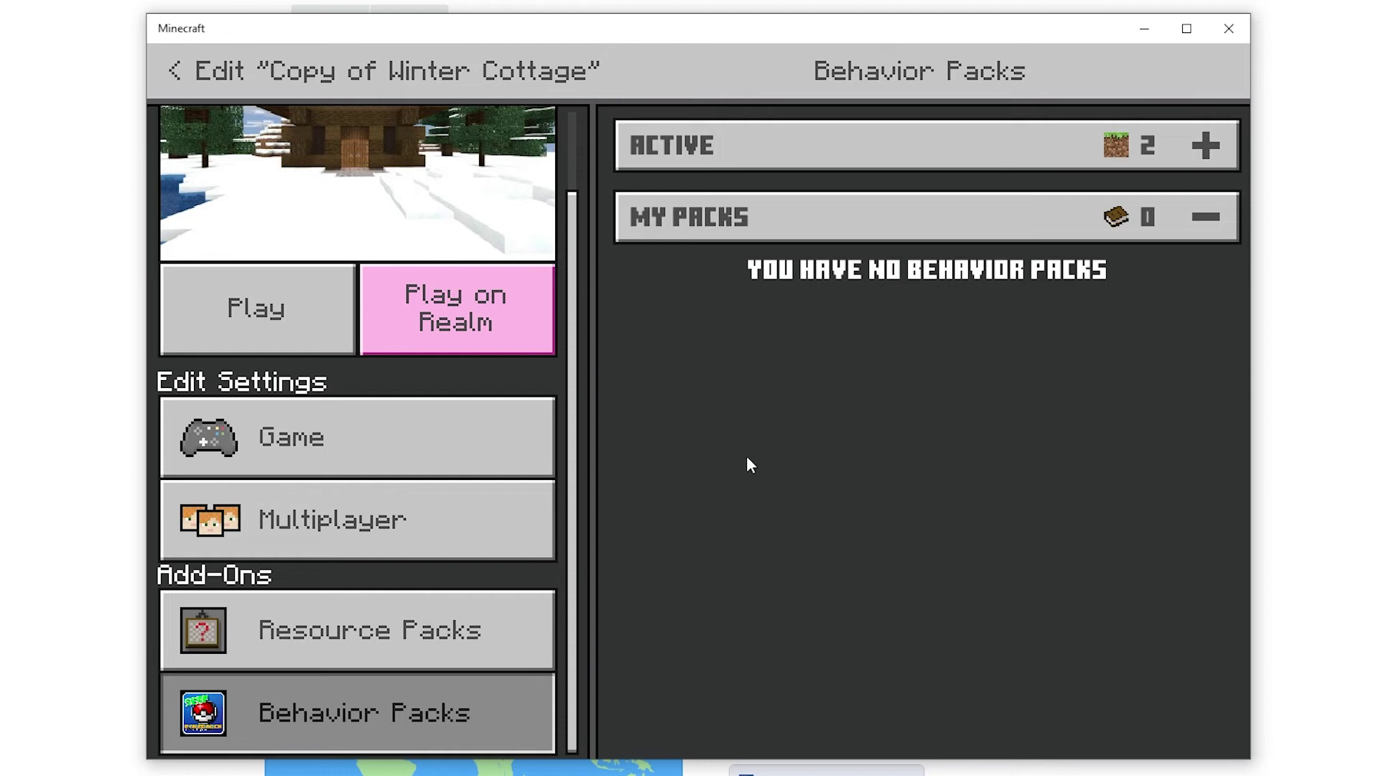
left_click(307, 290)
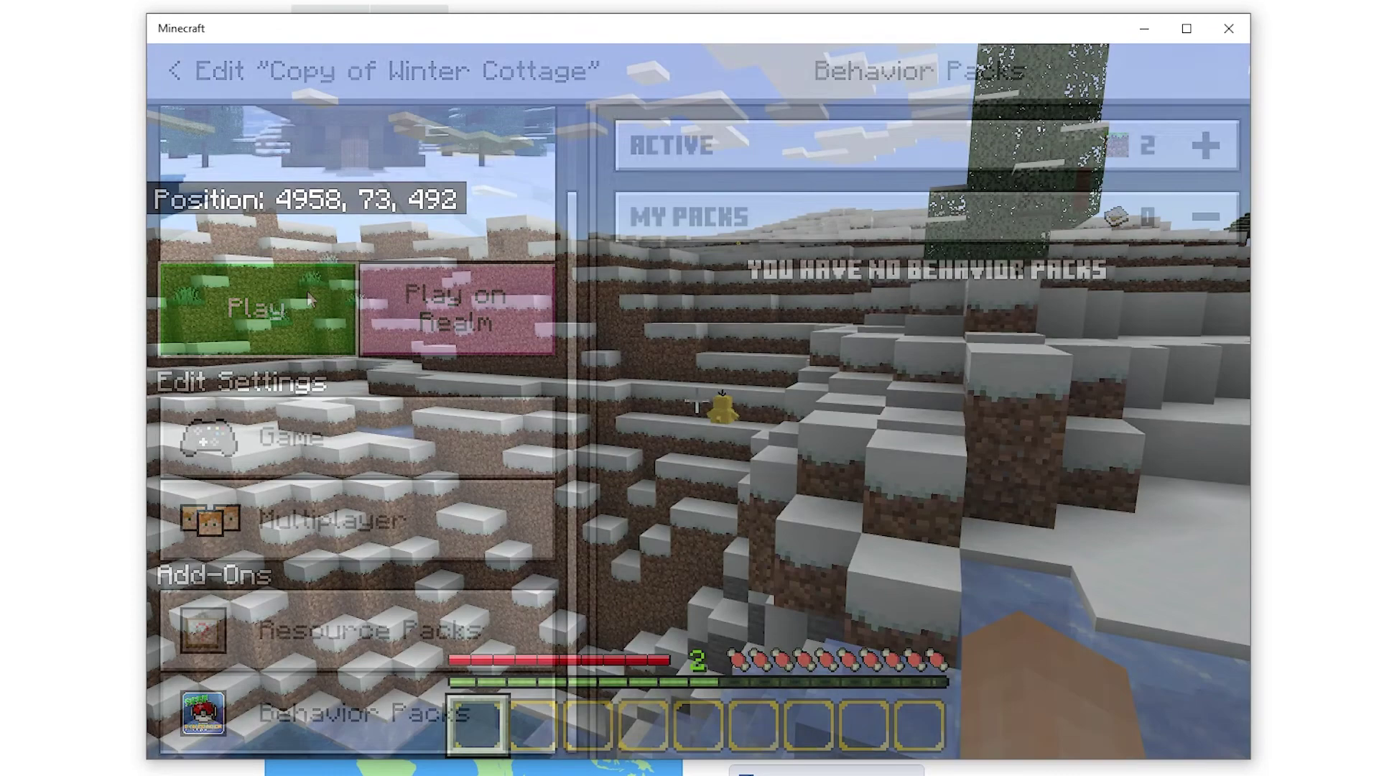